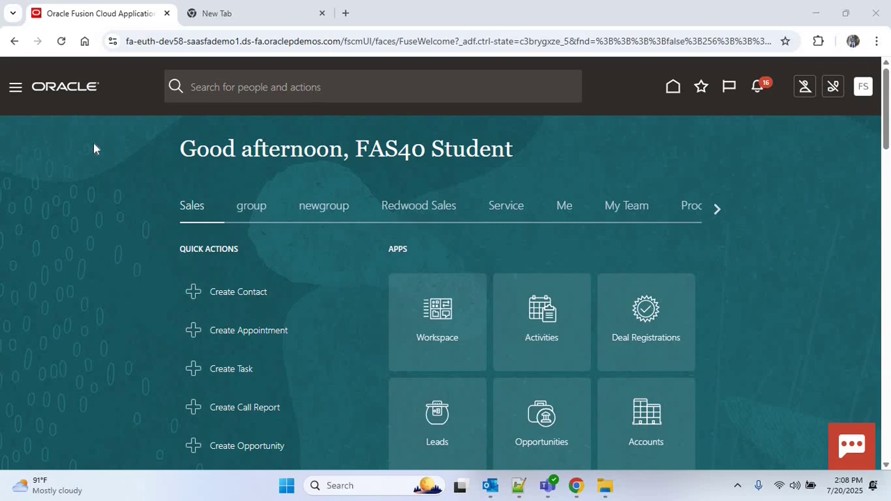
Step: Open the Navigator menu and expand the Tools group to reveal Reports and Analytics
left_click(15, 89)
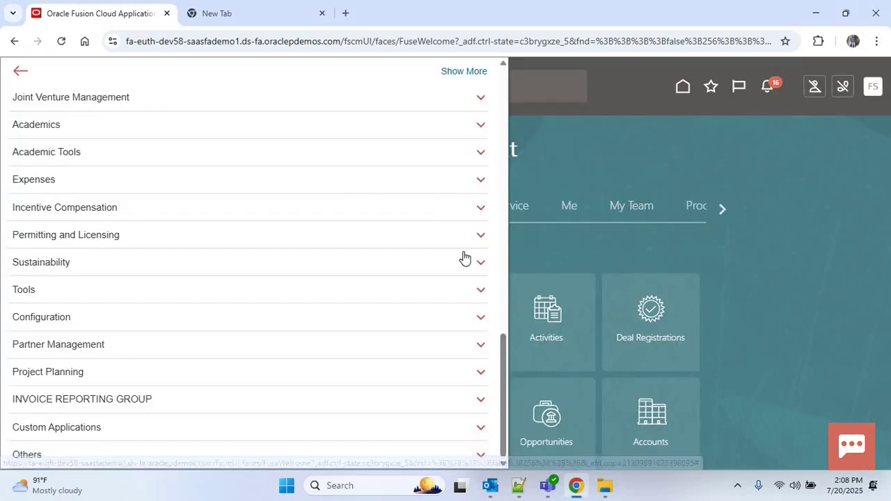
scroll(488, 265, "down", 2)
scroll(501, 266, "down", 8)
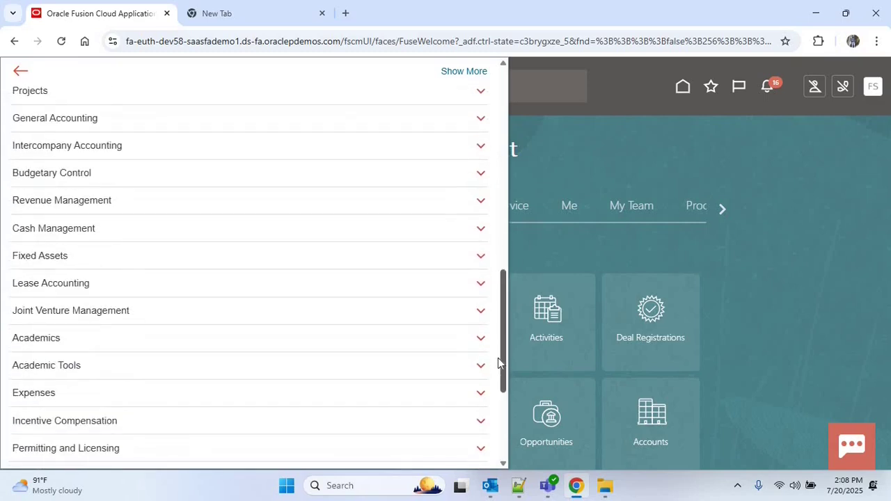
scroll(498, 408, "down", 2)
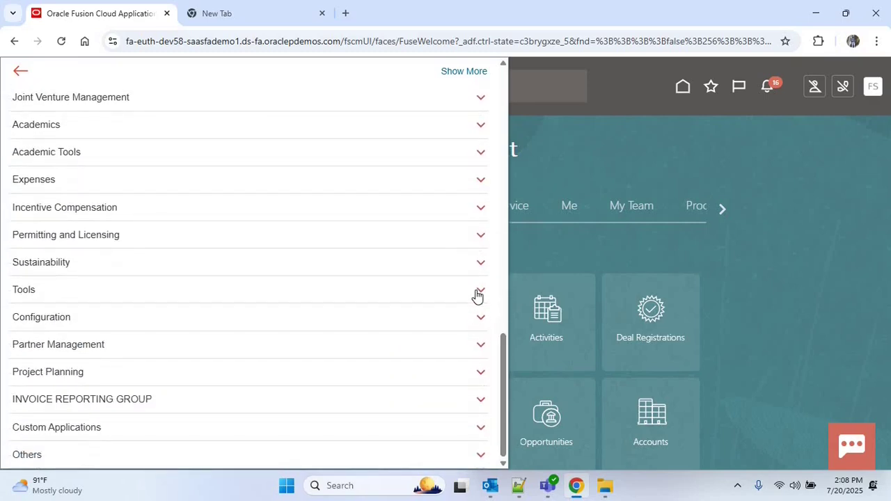
left_click(479, 292)
scroll(240, 306, "down", 2)
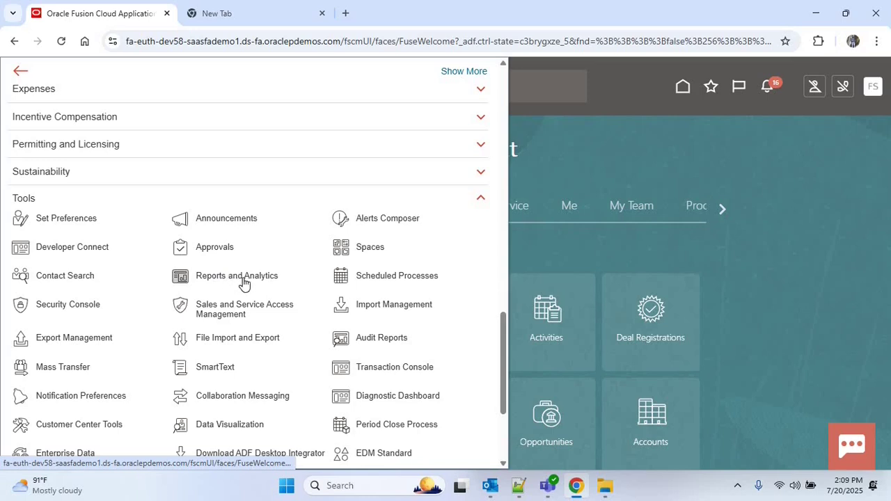
Step: Go to Reports and Analytics and open the BI catalog's Create menu
left_click(352, 259)
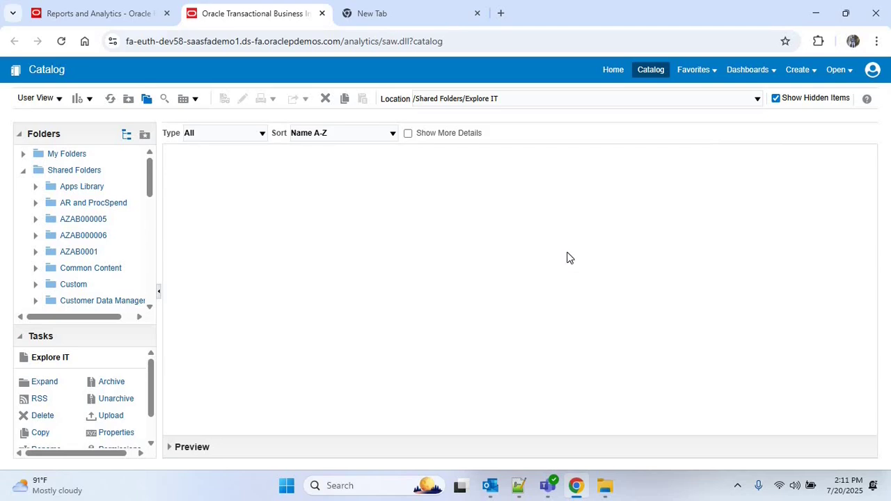
left_click(805, 70)
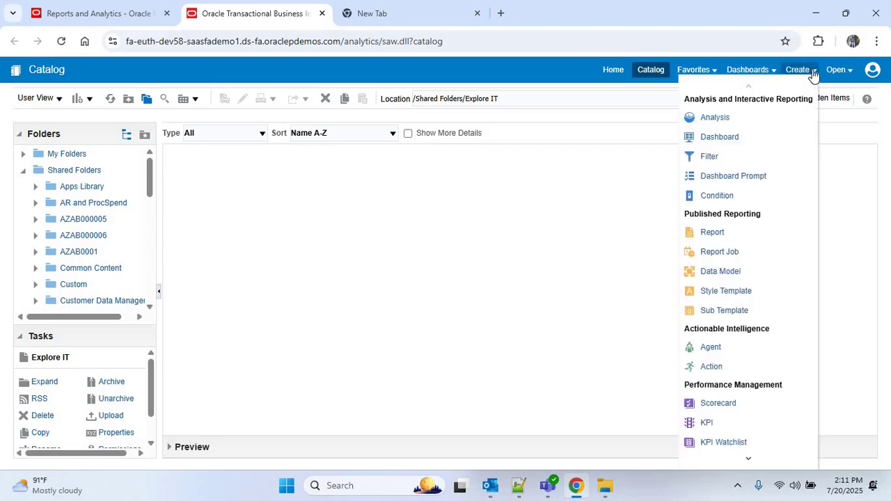
Step: Create a new data model with a SQL Query data set and focus its query box
left_click(721, 271)
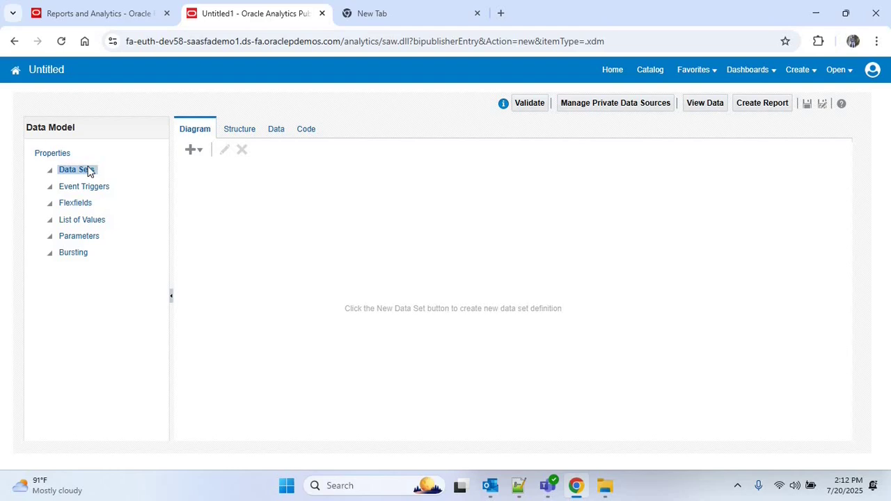
left_click(193, 155)
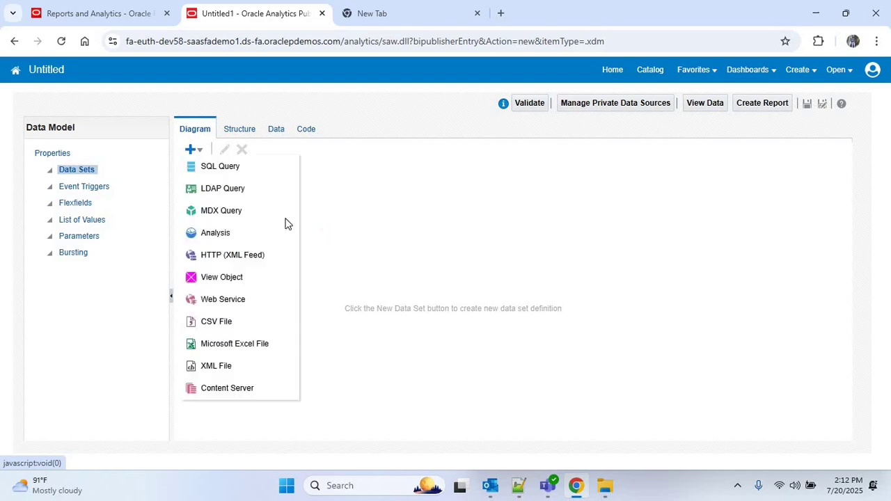
left_click(240, 171)
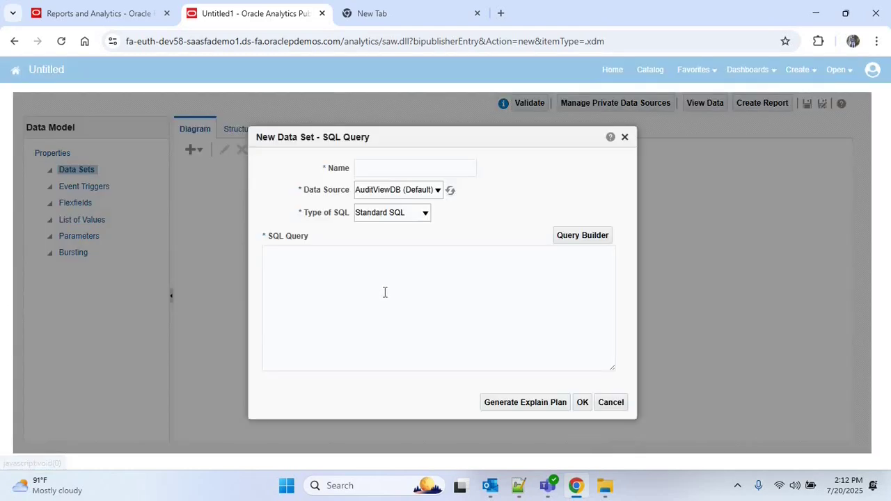
left_click(354, 280)
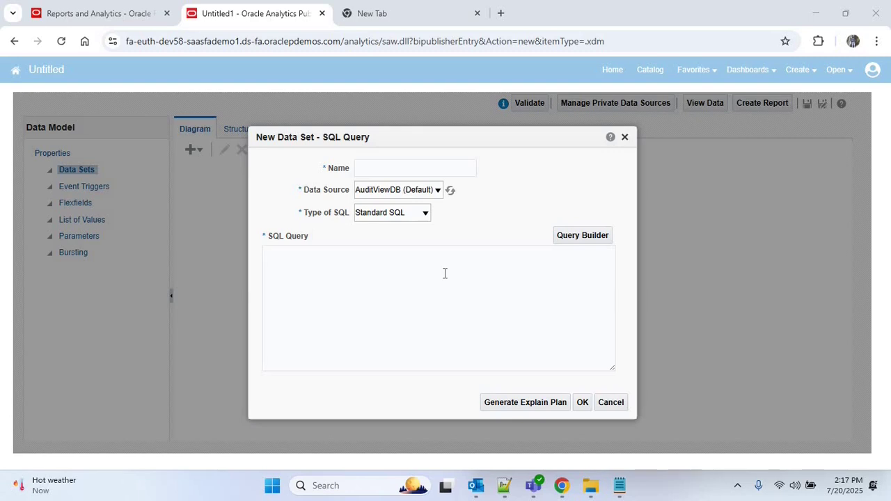
left_click(383, 274)
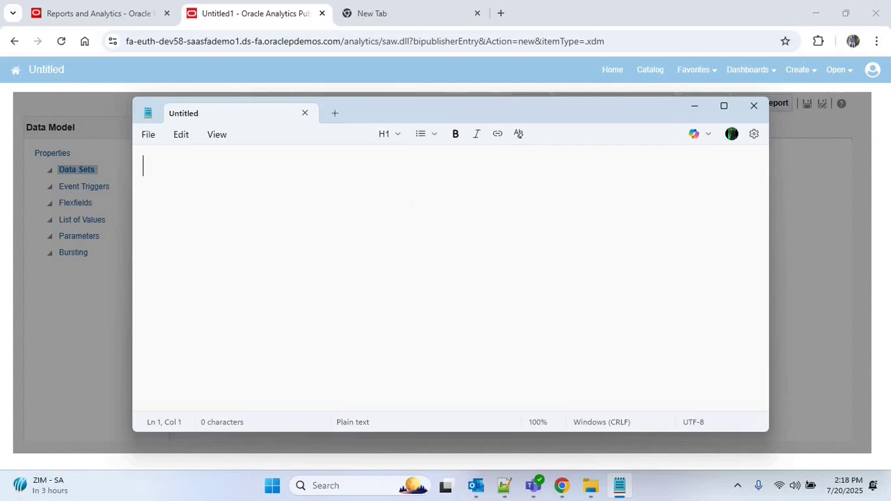
Step: Write SELECT ps.segment1 supplier_number FROM poz_suppliers ps in Notepad
type("PO")
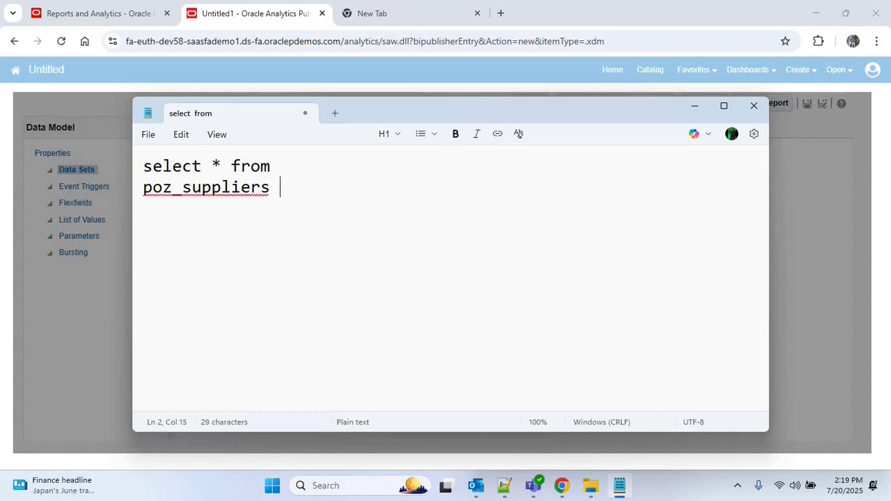
type("ps")
left_click(222, 166)
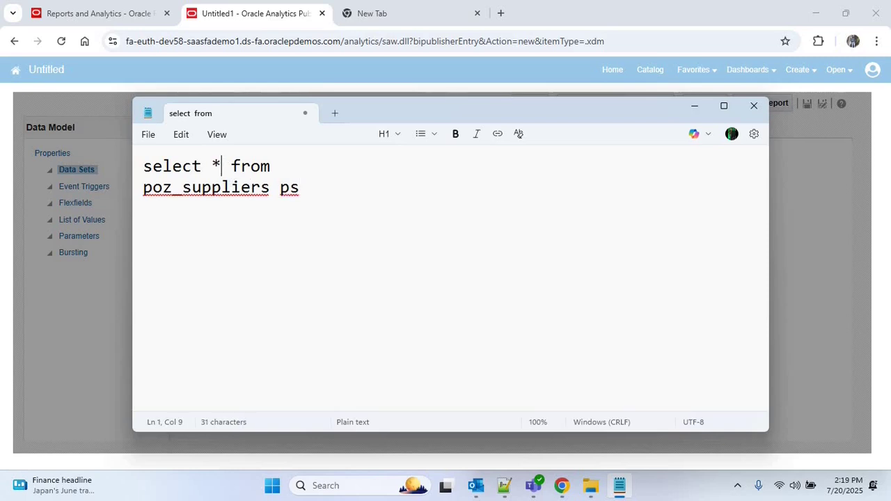
key("BackSpace")
type("pz")
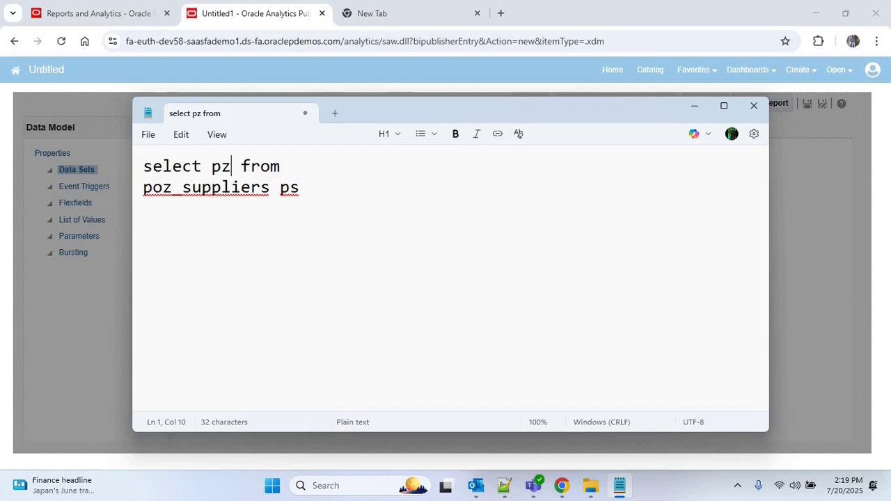
key("BackSpace")
type("s.segment")
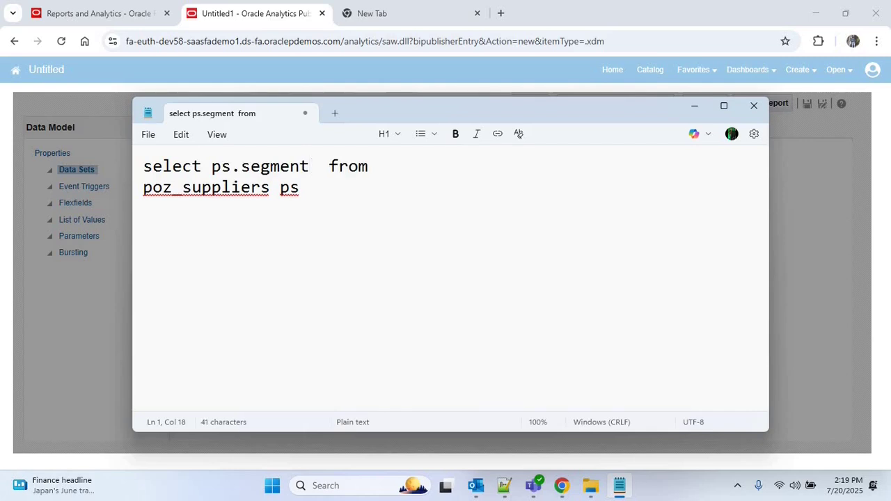
type("1 suppli")
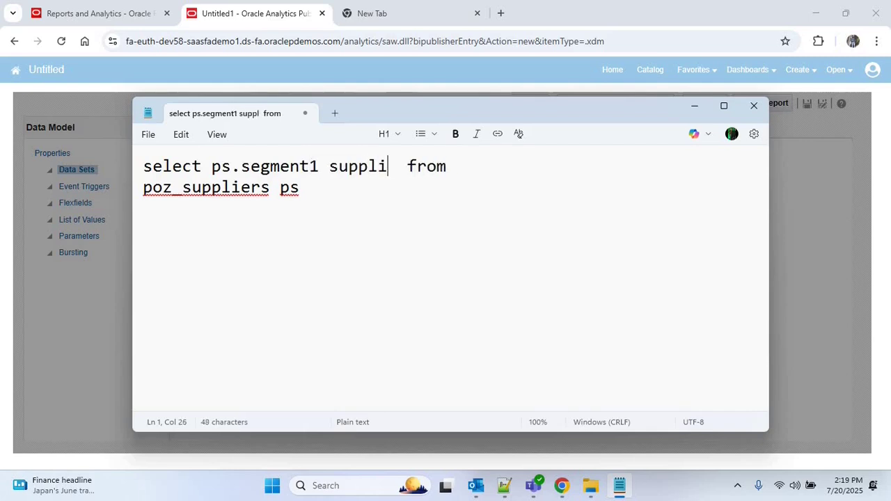
type("er")
type("_number")
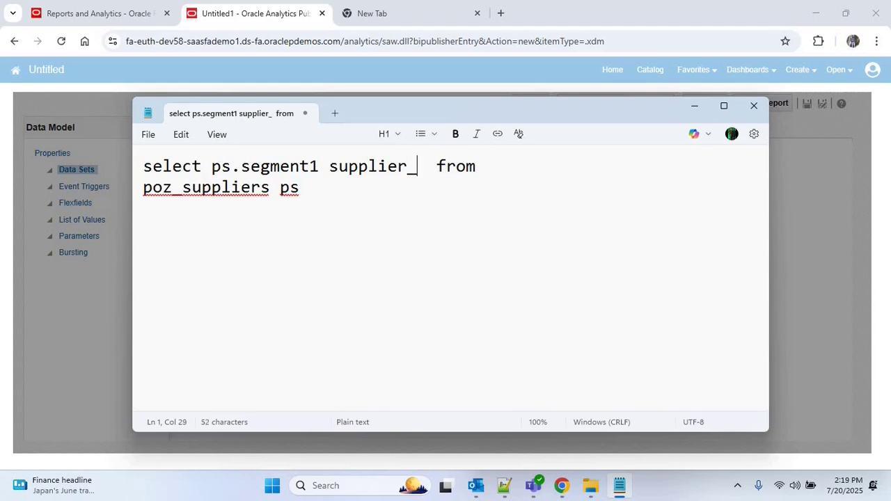
Step: Add hz_parties hp to the FROM list with WHERE ps.party_id = hp.party_id
key("ctrl+End")
type(",")
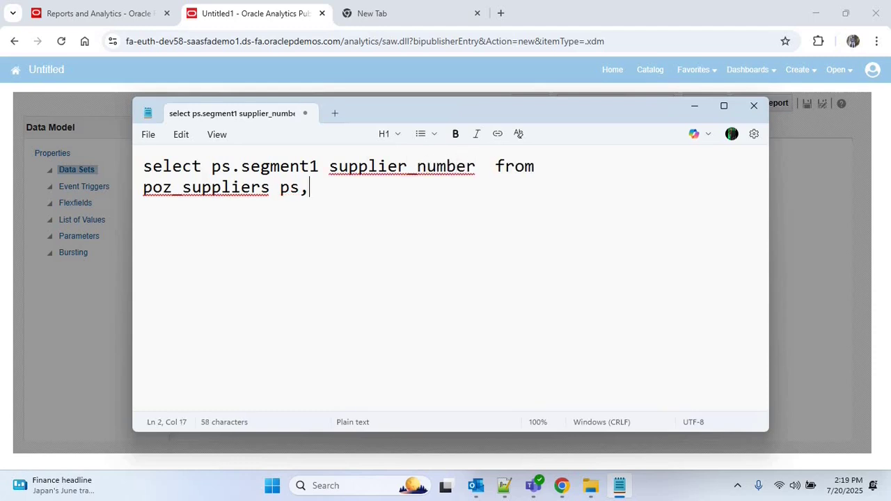
key("Return")
type("hz")
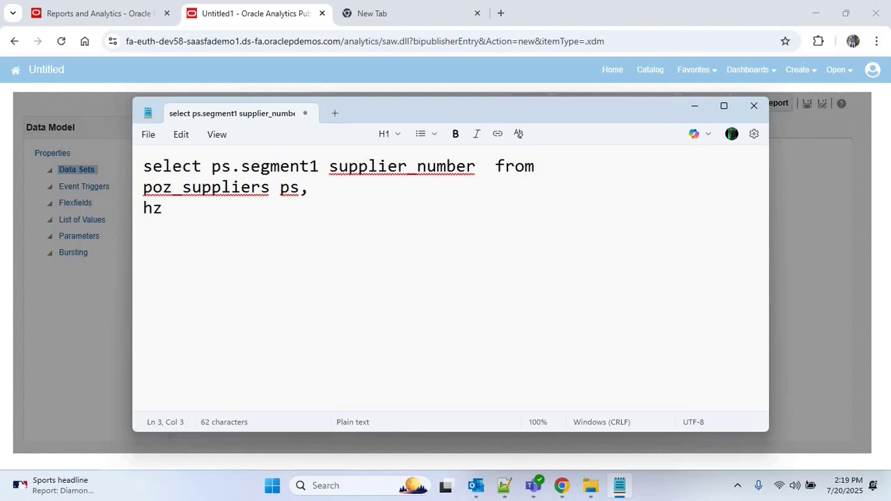
type("_parties")
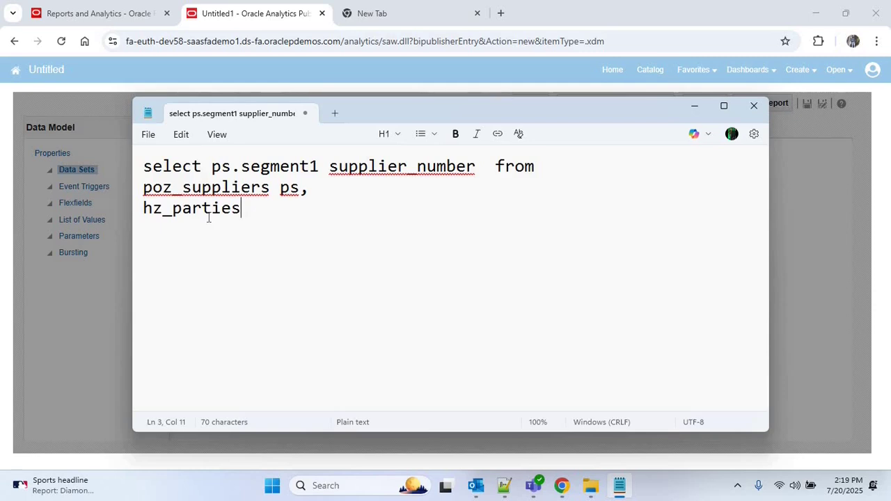
type(" hp")
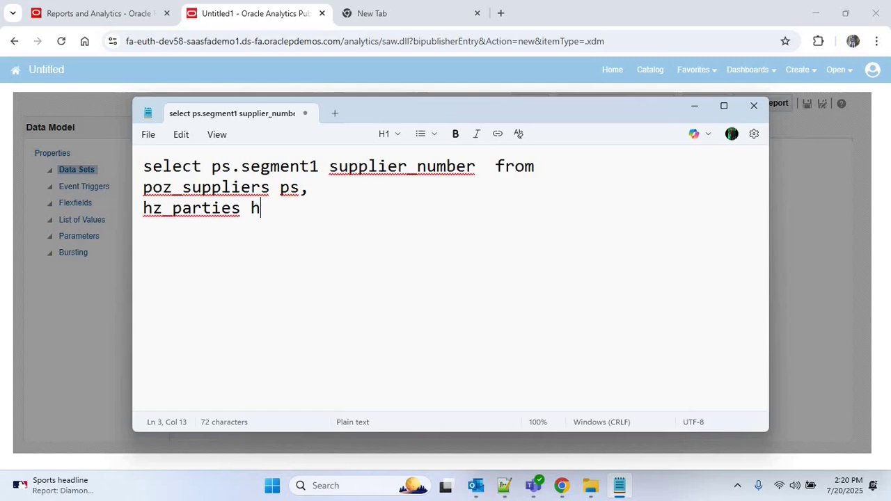
key("Return")
key("Return")
type("where ")
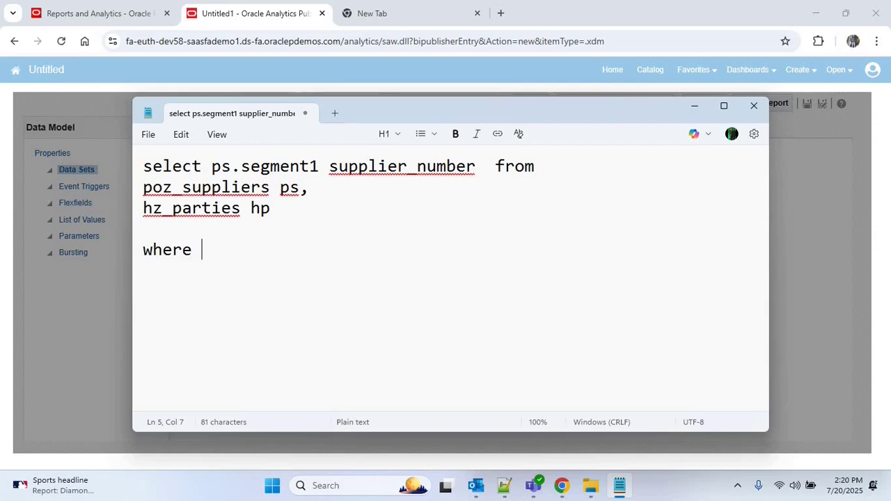
type("ps.pa")
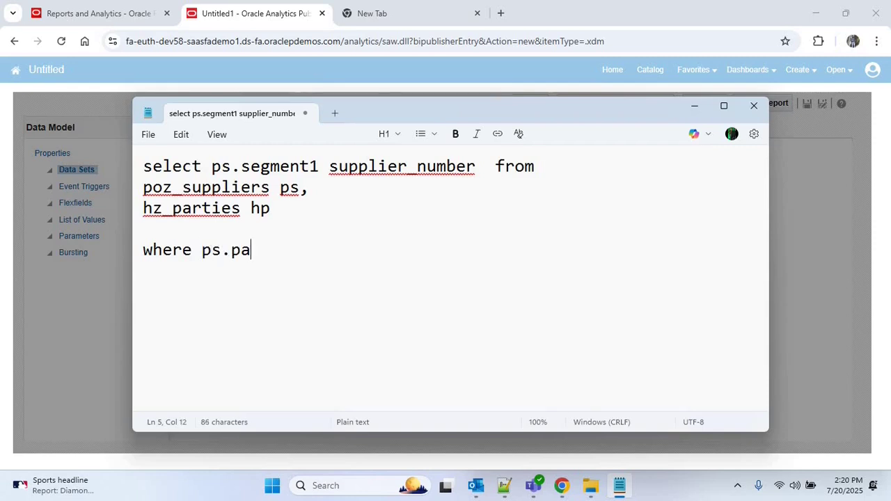
type("rty_id = ")
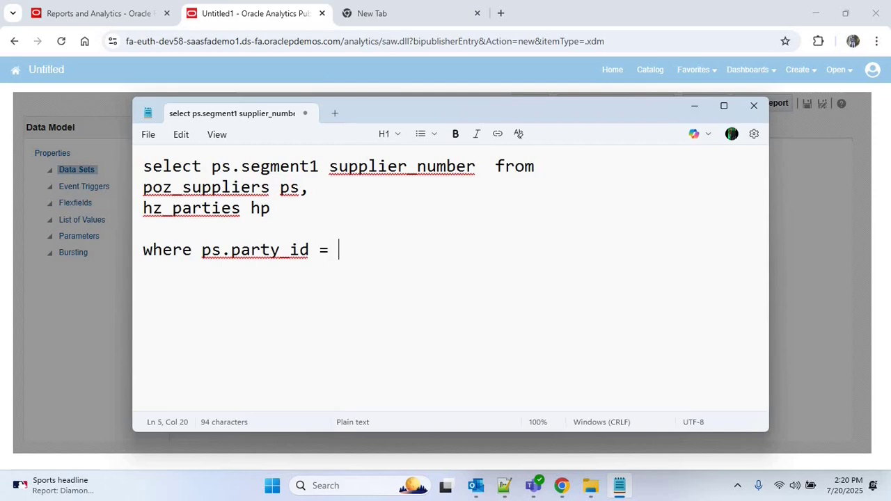
type("hp")
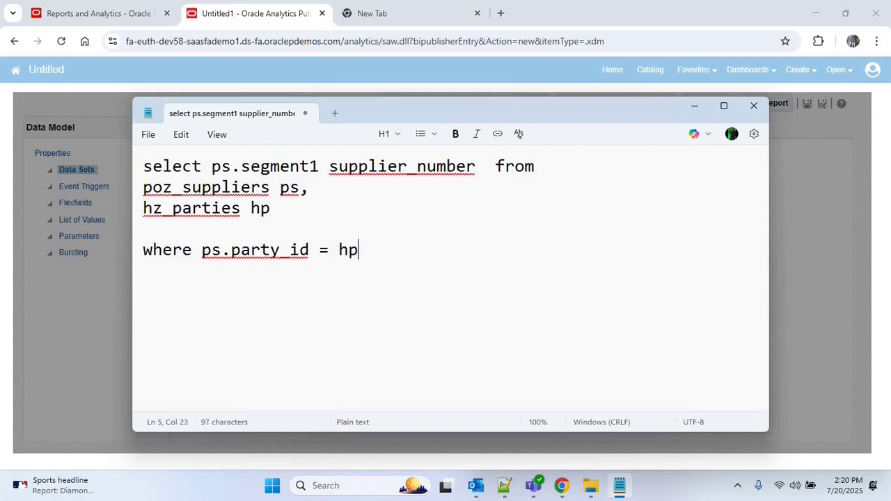
type(".party_id")
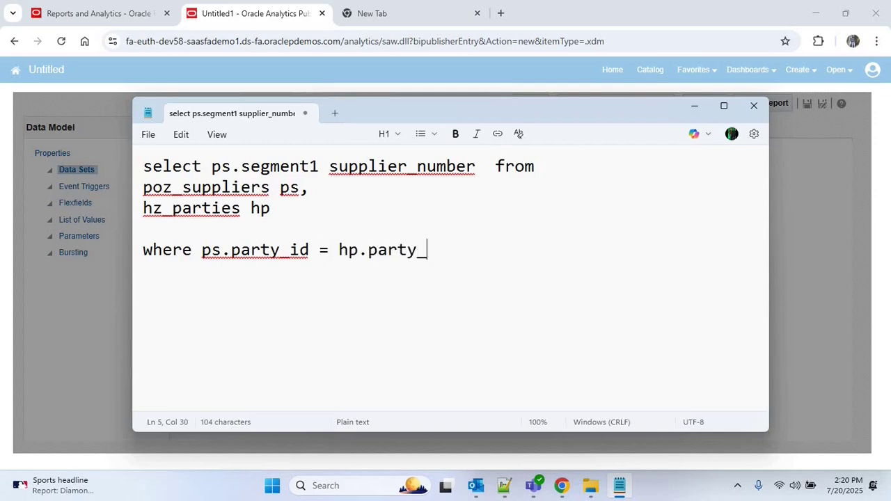
left_click(476, 166)
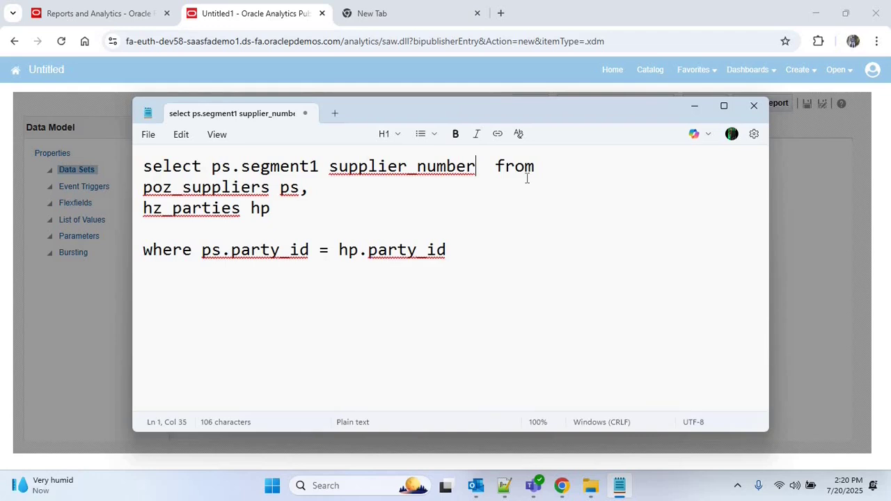
Step: Add hp.party_name as a second selected column
type(",")
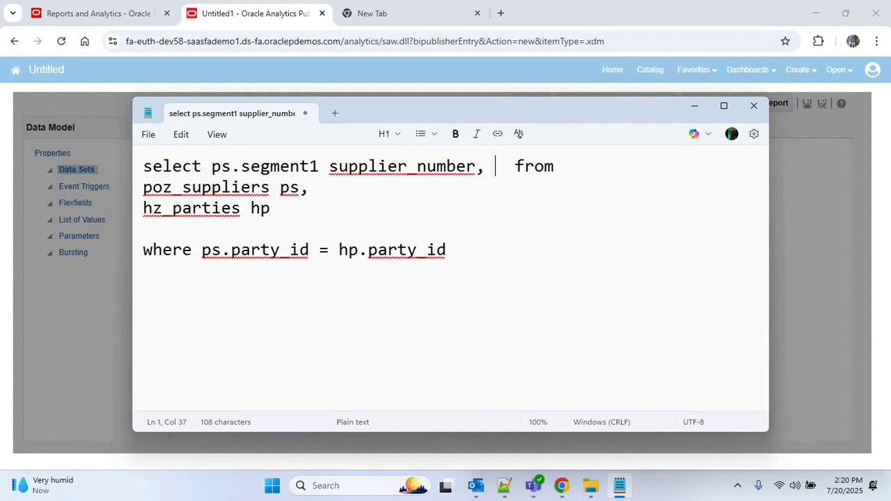
key("BackSpace")
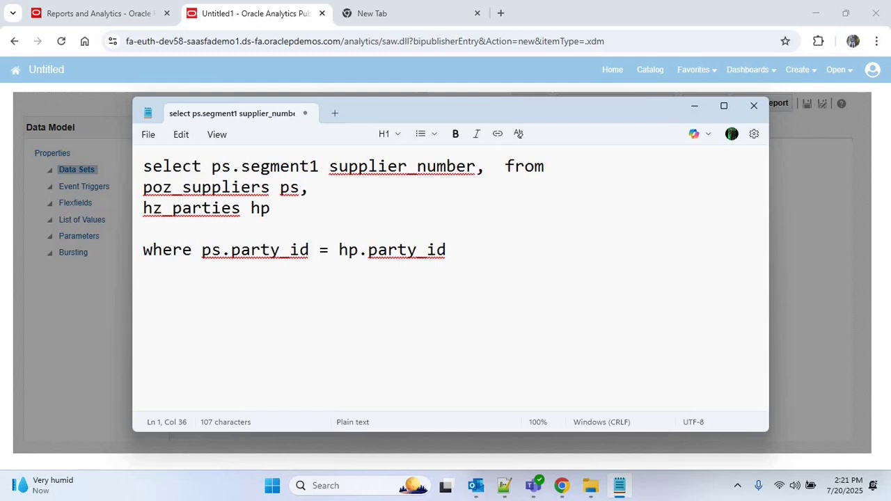
type("hp")
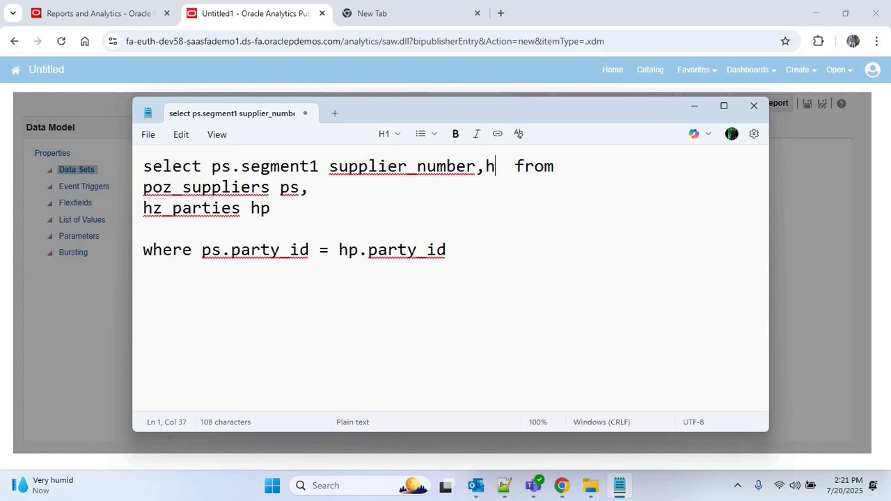
type(".party")
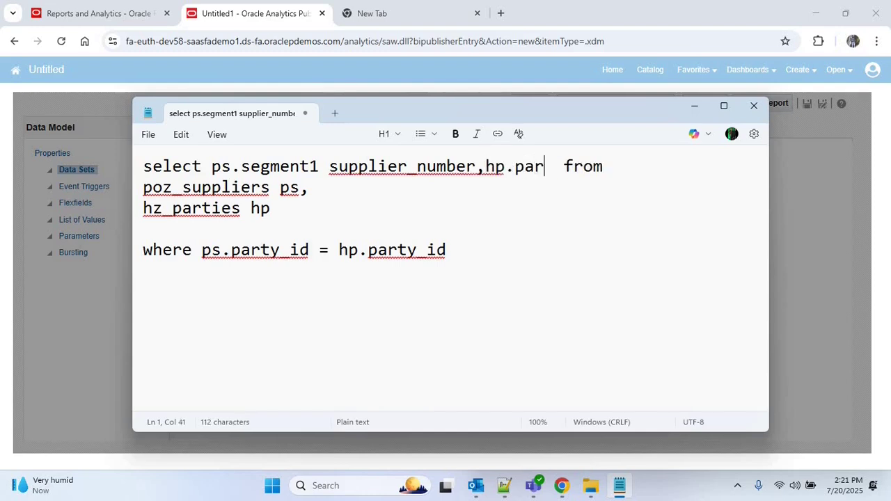
type("_name")
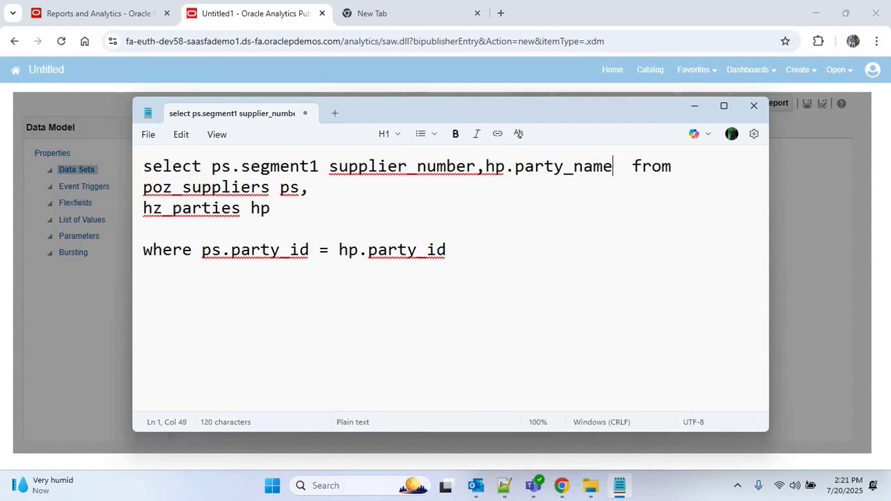
key("Delete")
Step: Add hz_party_sites hps as a third table in the FROM list
key("Down")
key("Down")
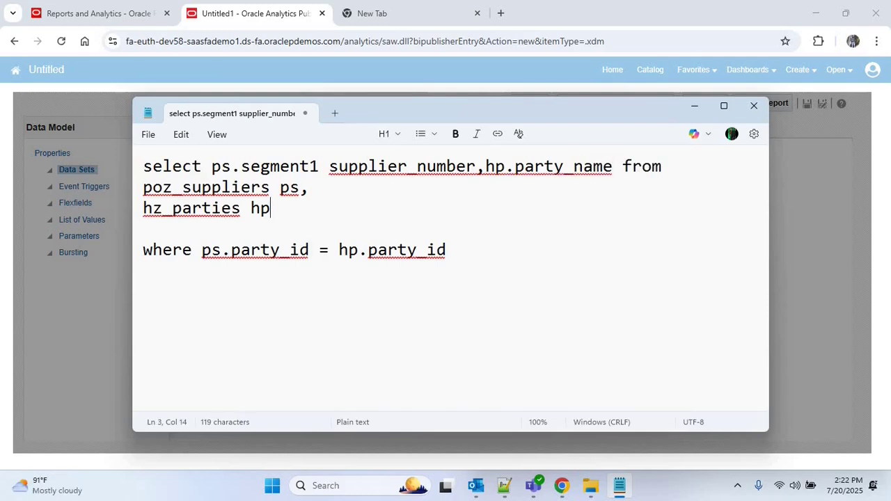
type(",")
key("Return")
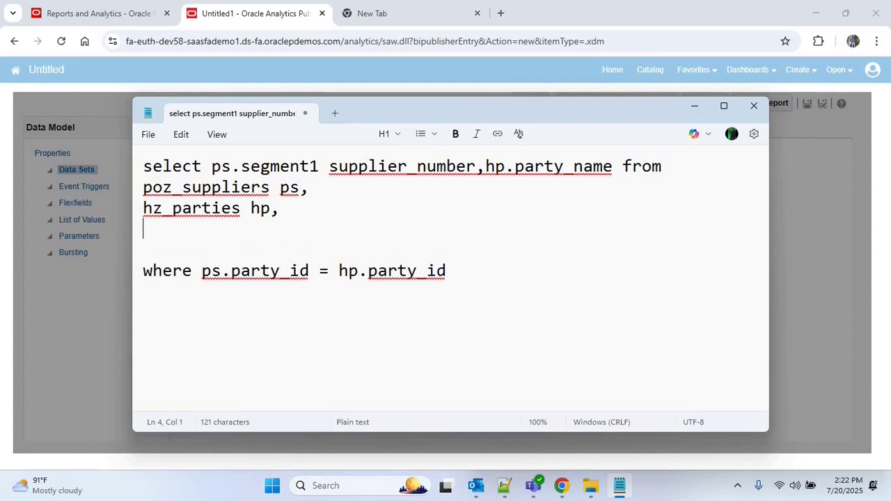
type("hz_")
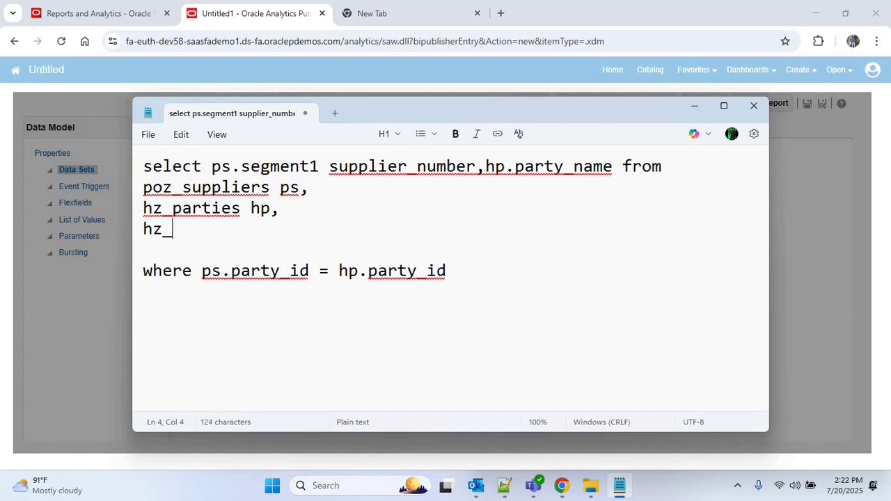
type("parties")
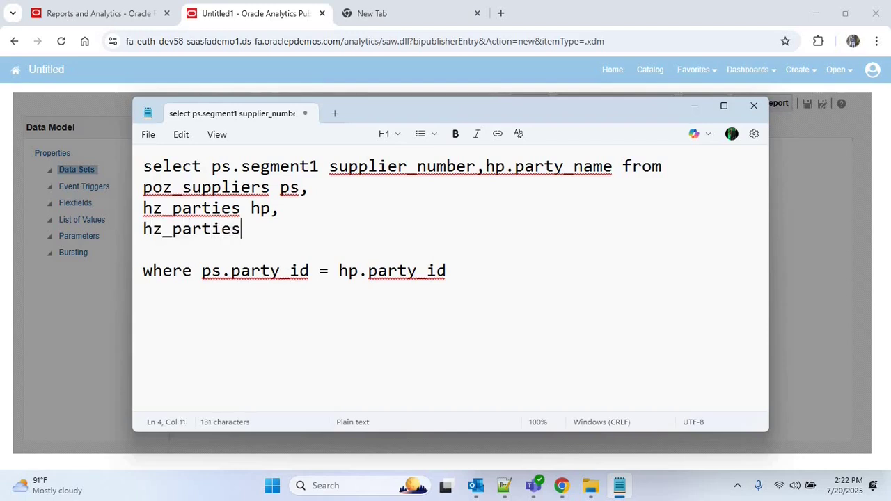
key("BackSpace")
key("BackSpace")
key("BackSpace")
type("y_sites ")
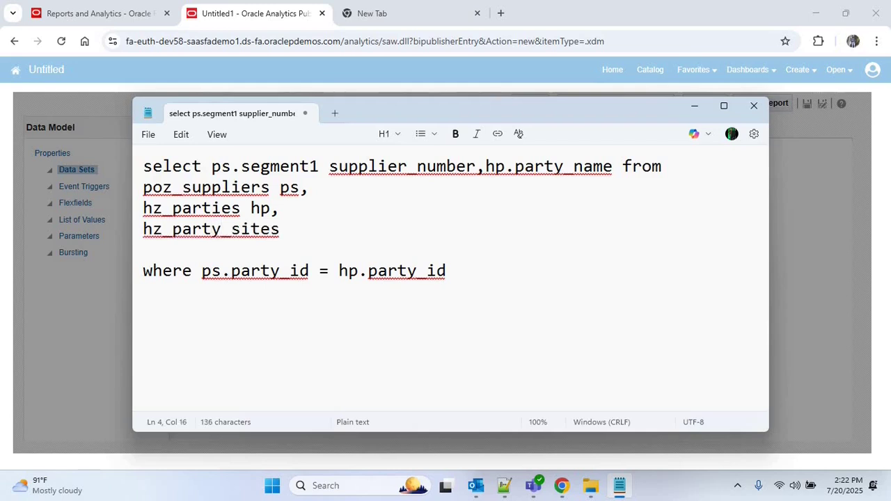
type("hps")
Step: Add the join condition 'and hp.party_id = hps.party_id' to the WHERE clause
left_click(513, 277)
key("Return")
type("and")
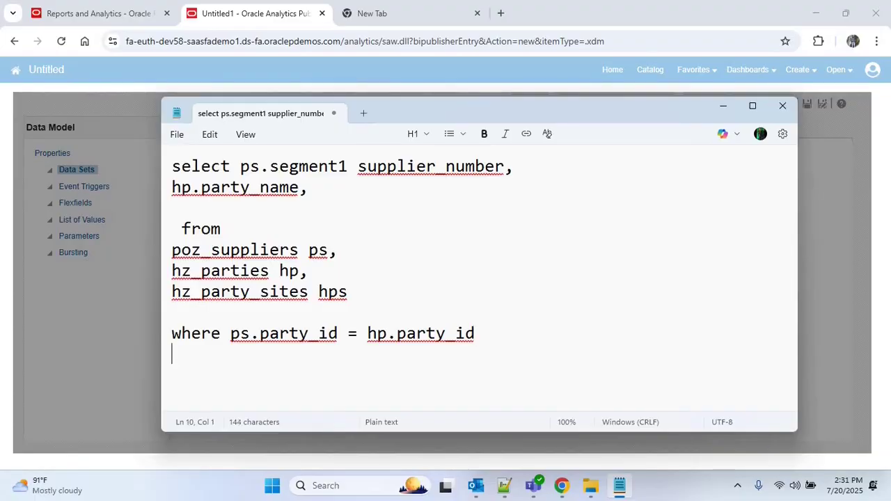
type("and hp.par")
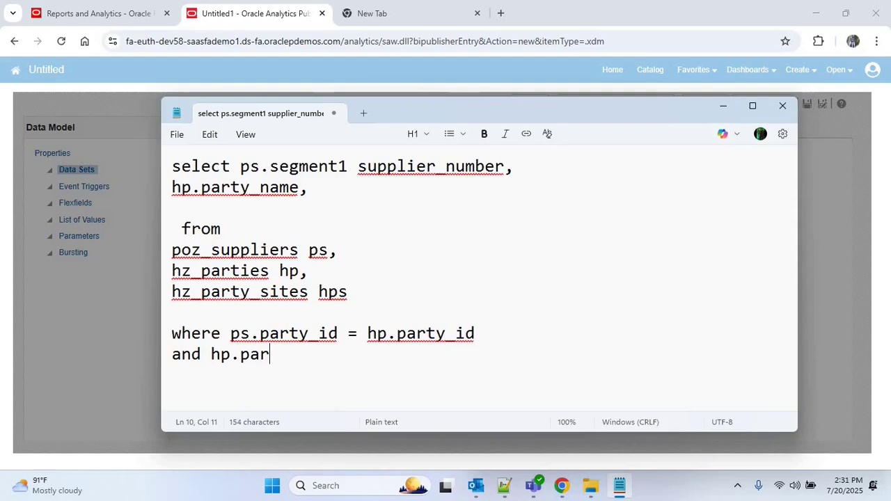
type("ty_id =")
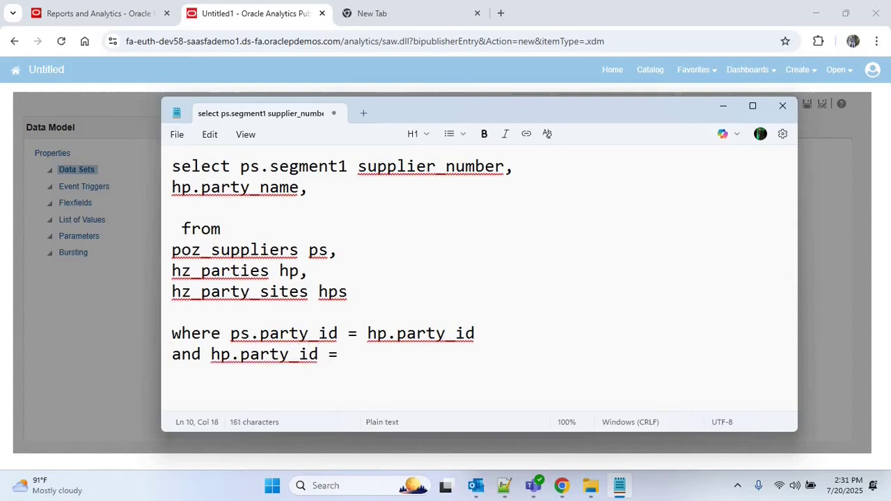
type(" hps.")
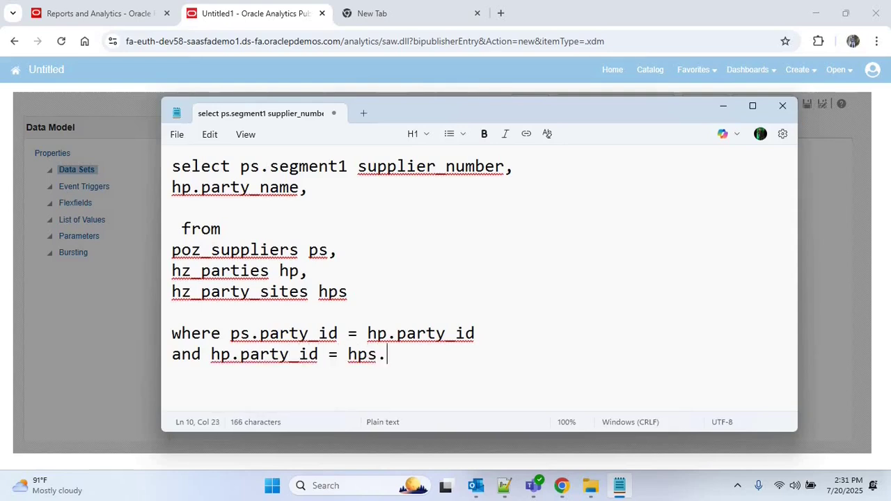
type("party_")
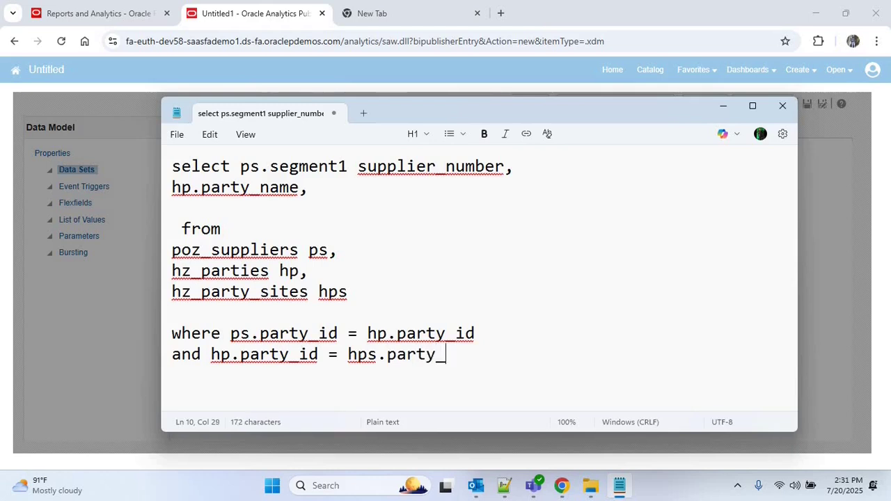
type("id")
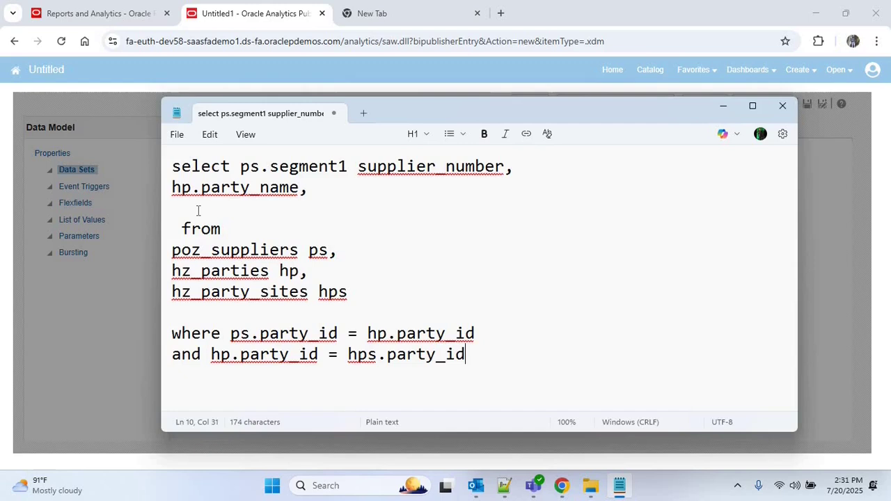
Step: Select hps.party_site_name as Address_Name and alias hp.party_name as Supplier_Name
left_click(277, 214)
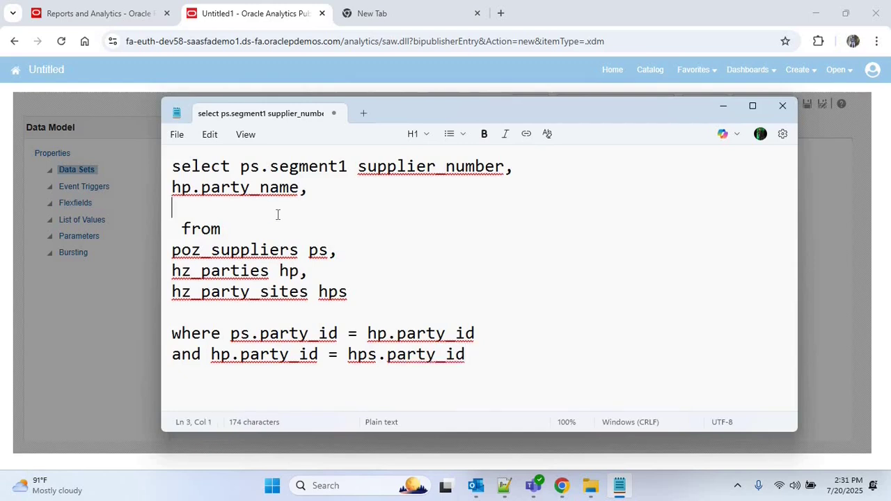
type("hps.partry_sit")
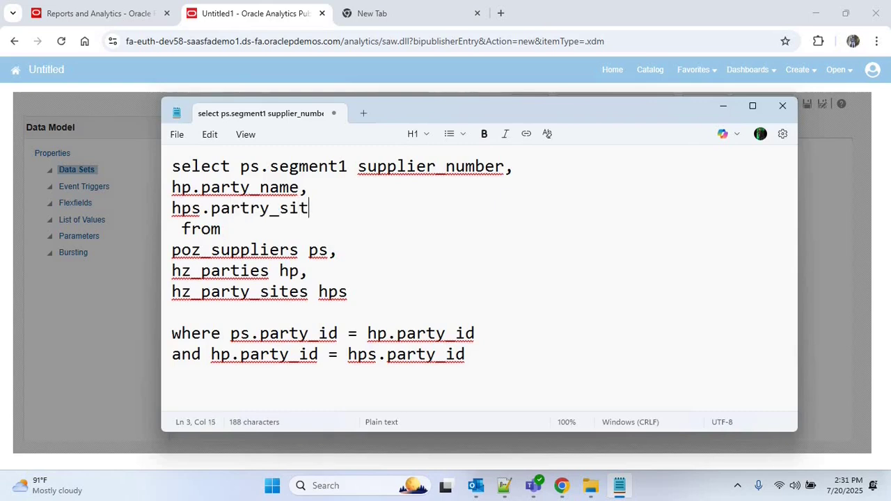
type("e_name Ad")
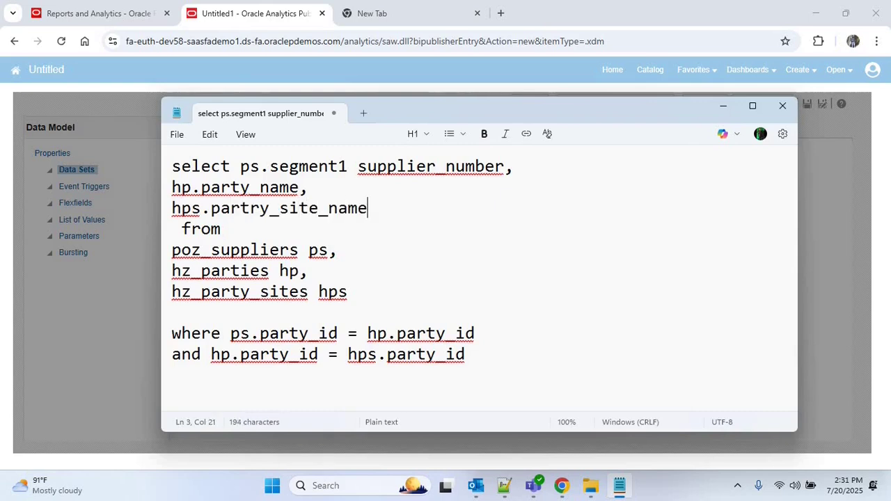
type("ess")
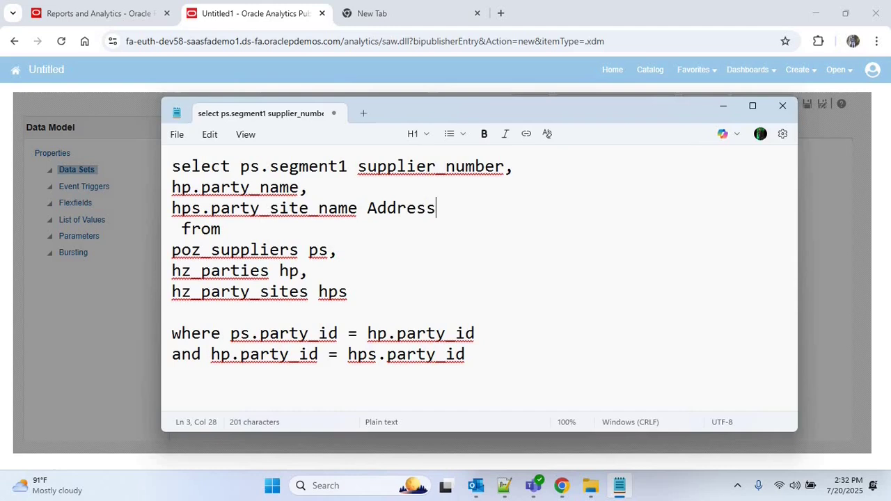
type("_name")
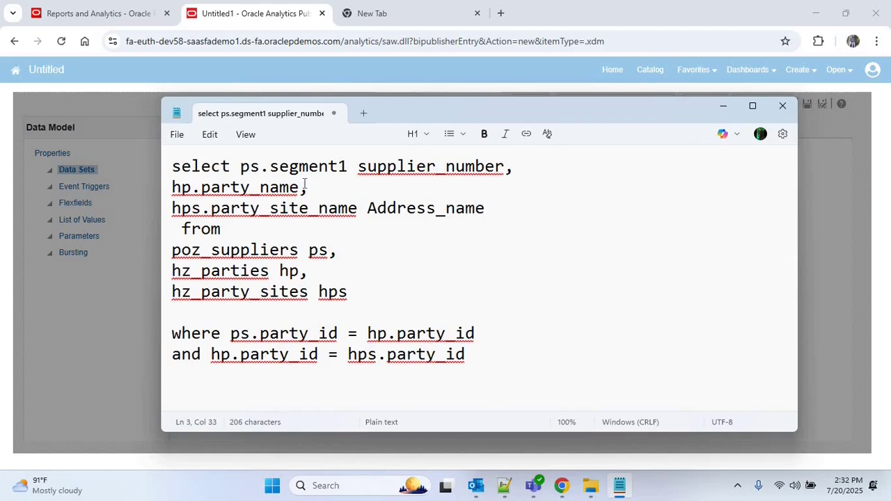
left_click(300, 187)
type("Supp")
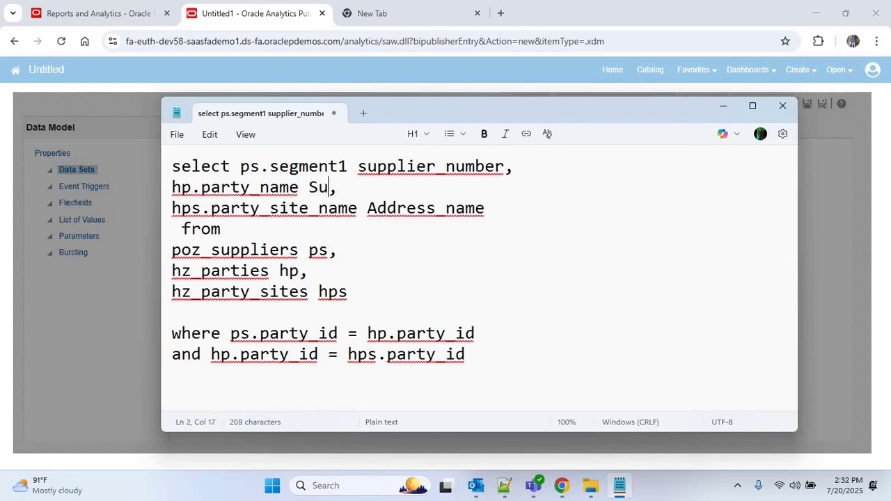
type("lier_Name")
key("Down")
key("Right")
key("Delete")
type("N")
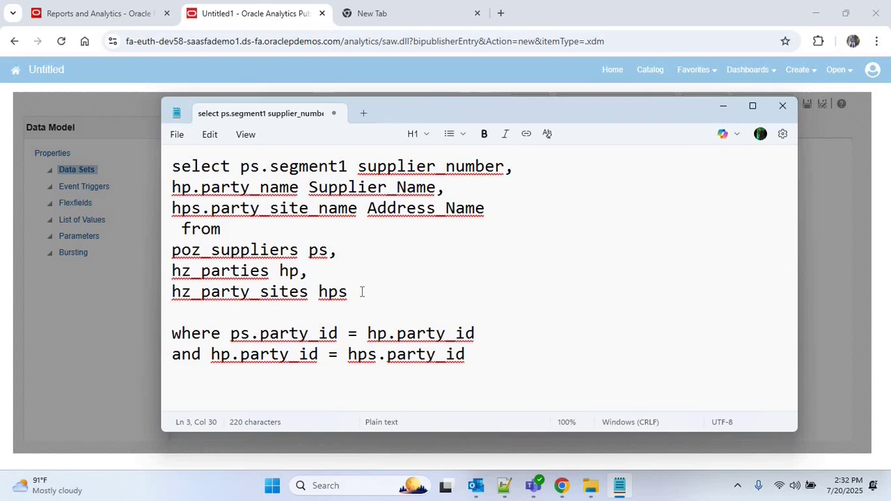
left_click(462, 293)
Step: Add hz_locations hl to FROM, joined with 'and hps.party_site_id = hl.party_site_id'
type(",")
key("Return")
type("hz_")
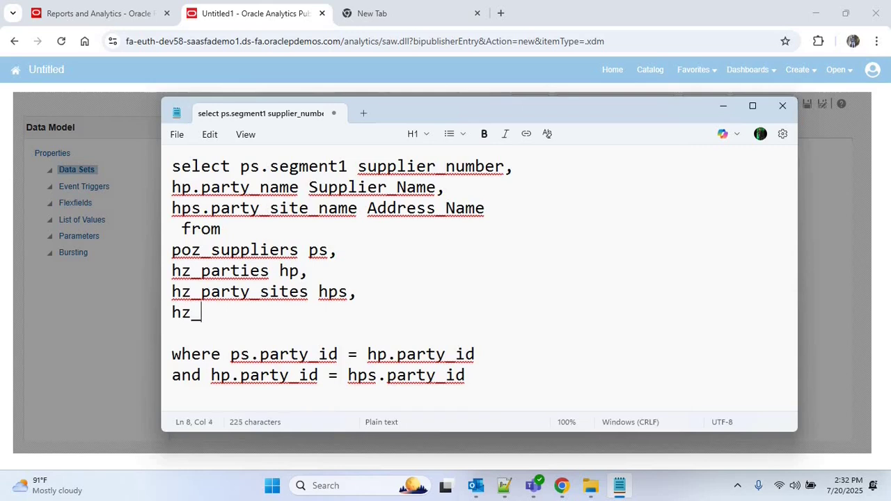
type("locations hl")
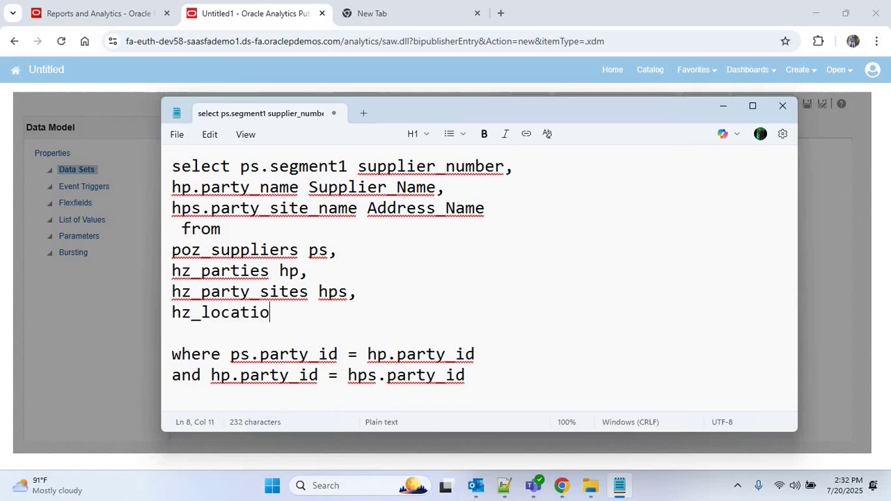
left_click(528, 377)
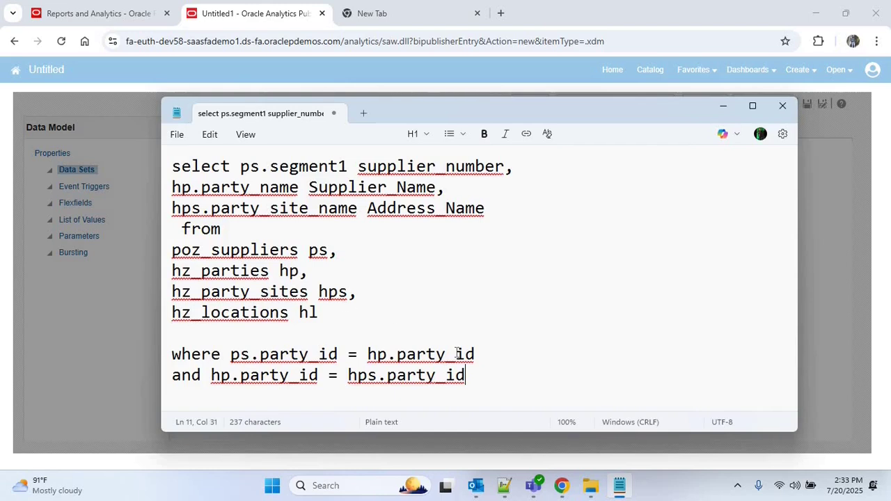
key("Return")
type("and hp")
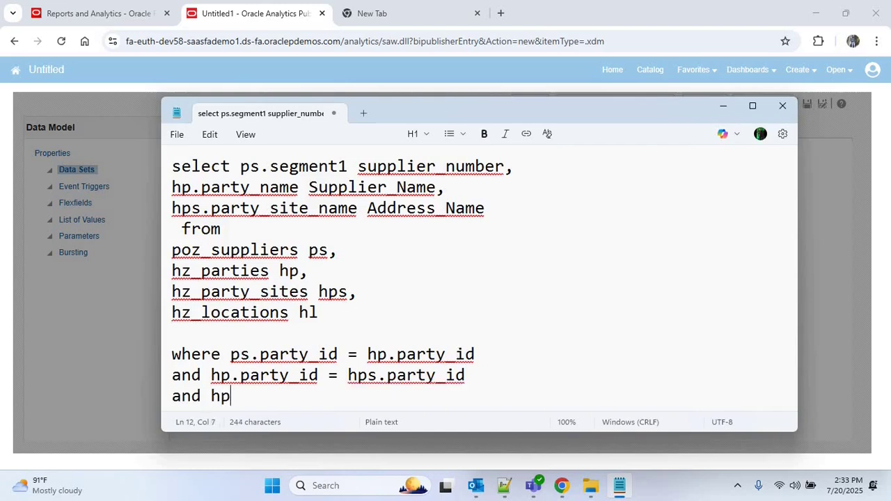
type("s.pa")
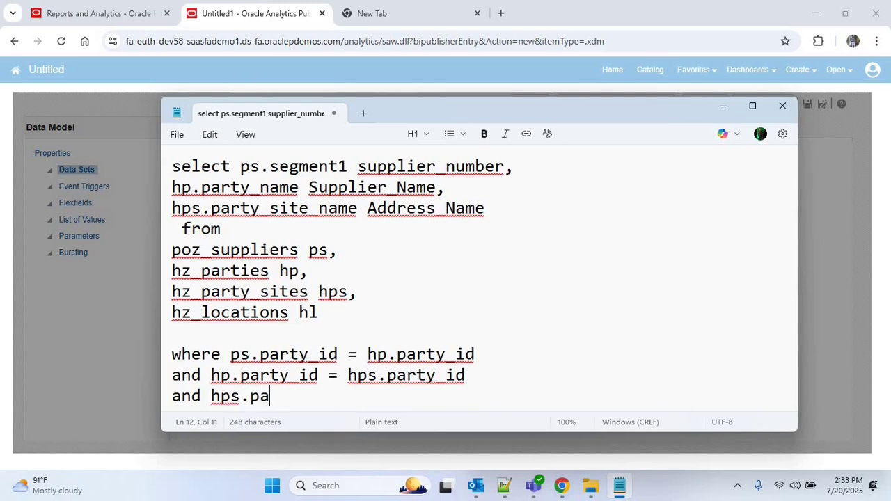
type("rty_site_id")
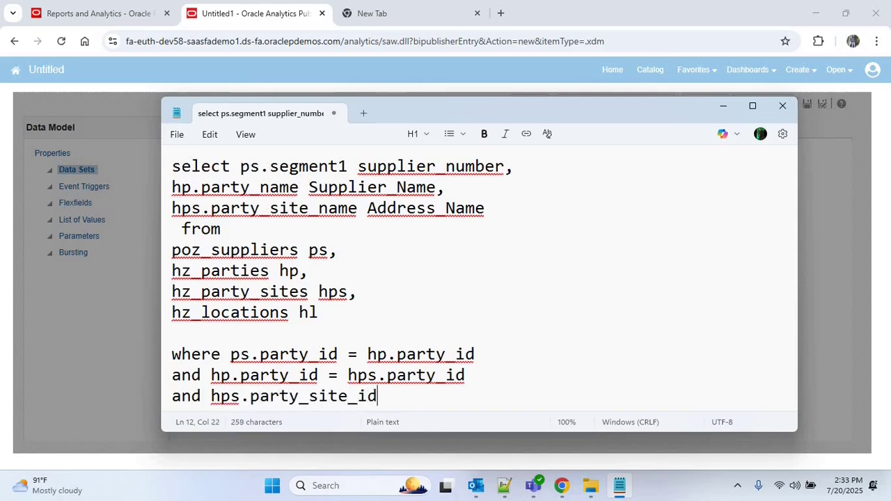
type(" = h")
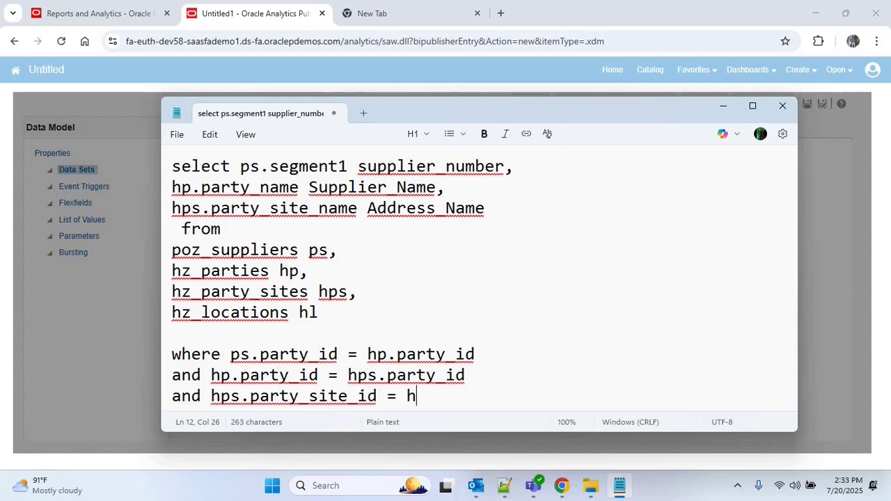
type("l")
type(".party_s")
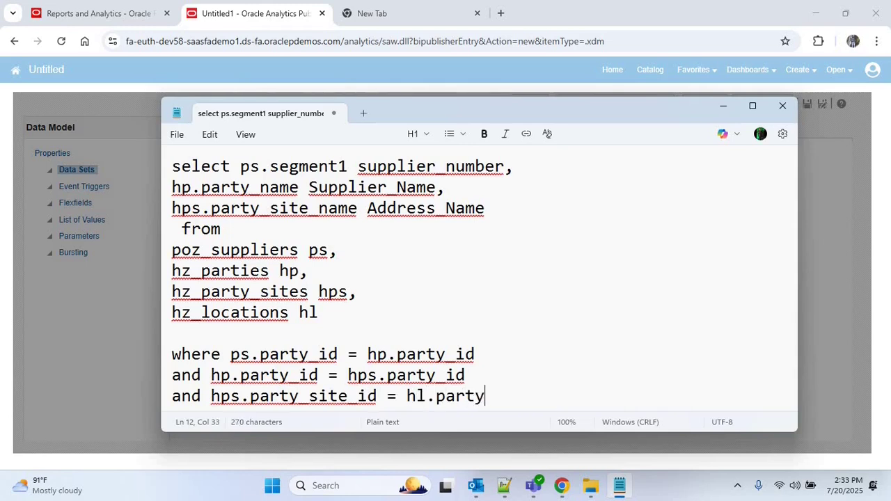
type("ite_id")
Step: Select hl.Address1, hl.City, hl.Postal_Code, hl.State and hl.Country as new columns
left_click(562, 208)
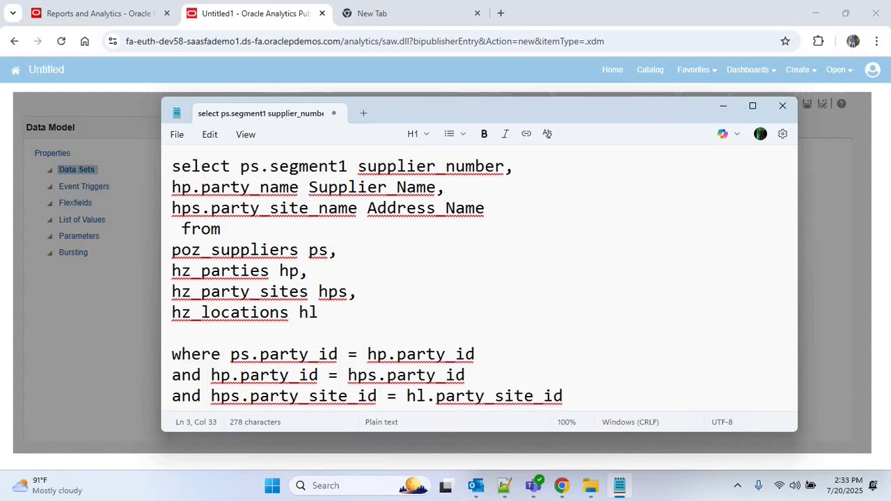
type(",")
key("Return")
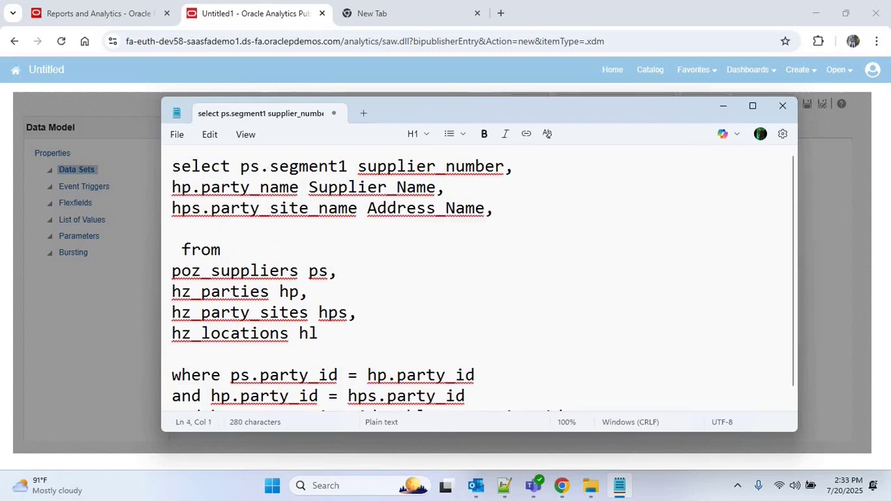
type("hl.Address1,")
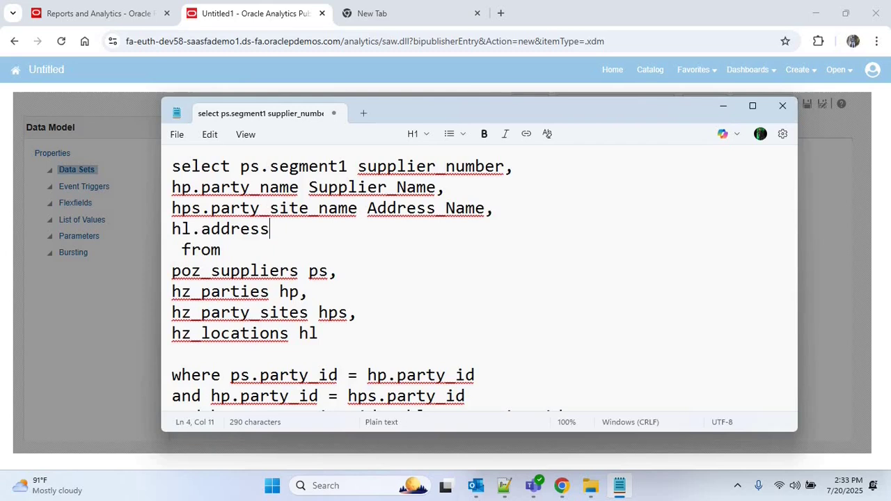
key("Left")
key("Right")
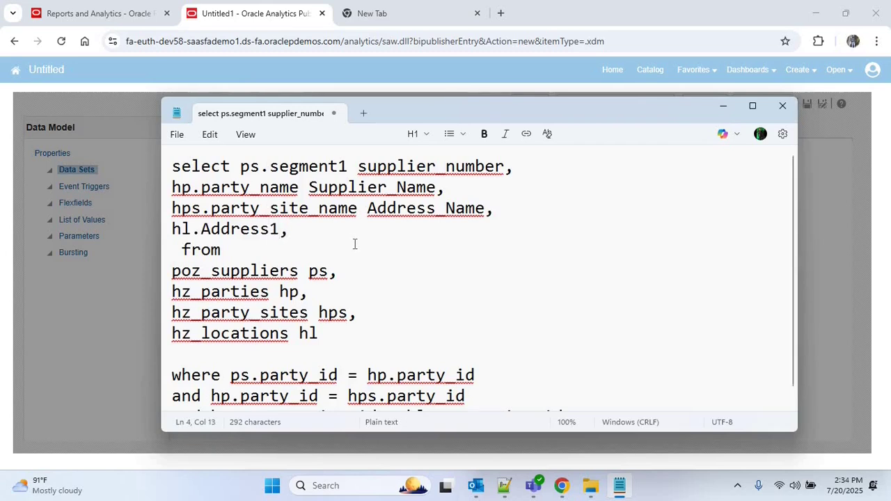
key("Return")
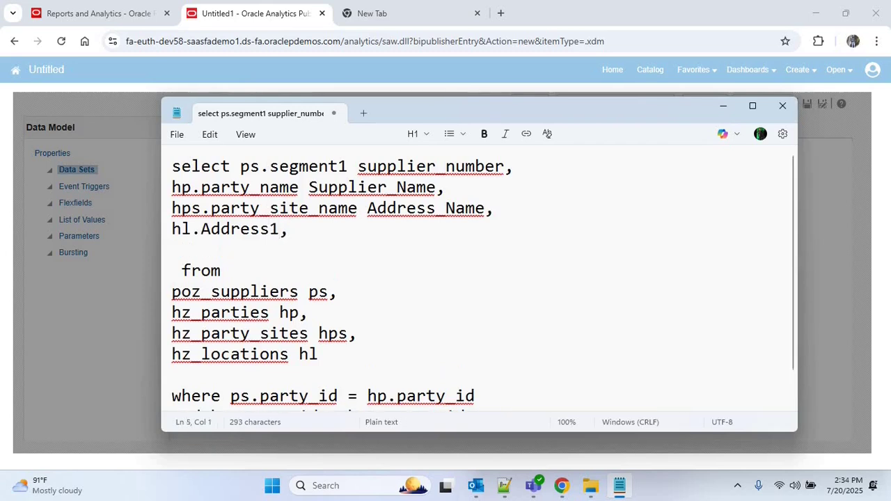
type("hl.Ci")
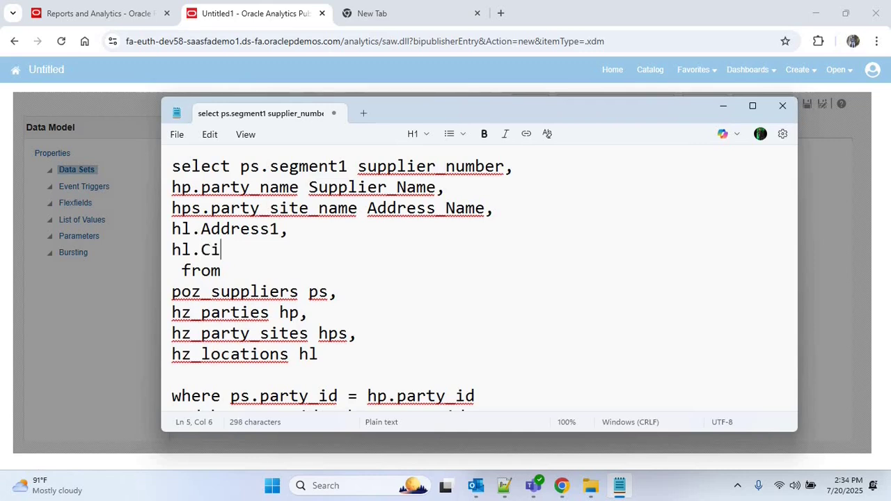
type("ty,")
key("Return")
type("hl")
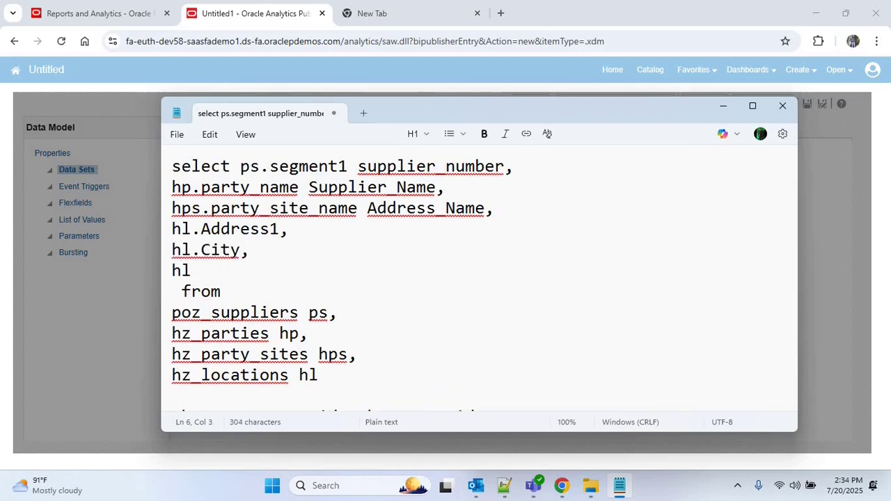
type(".Postal_Code,")
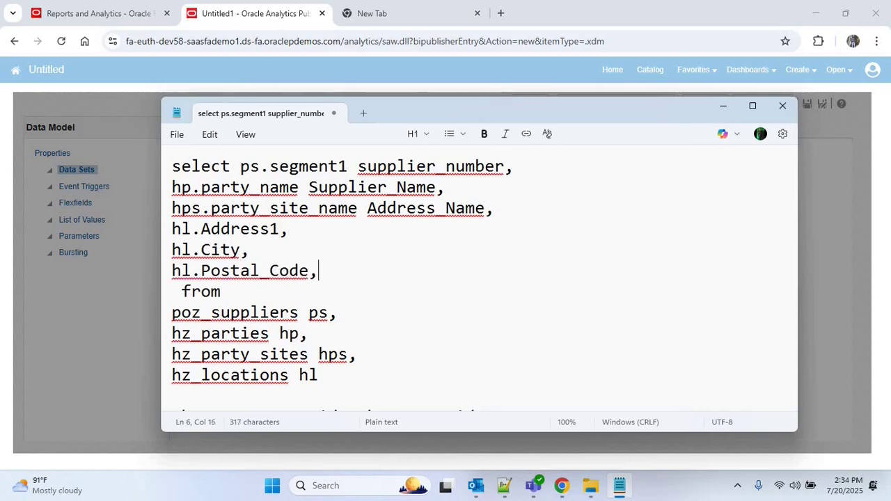
key("Return")
type("hl.S")
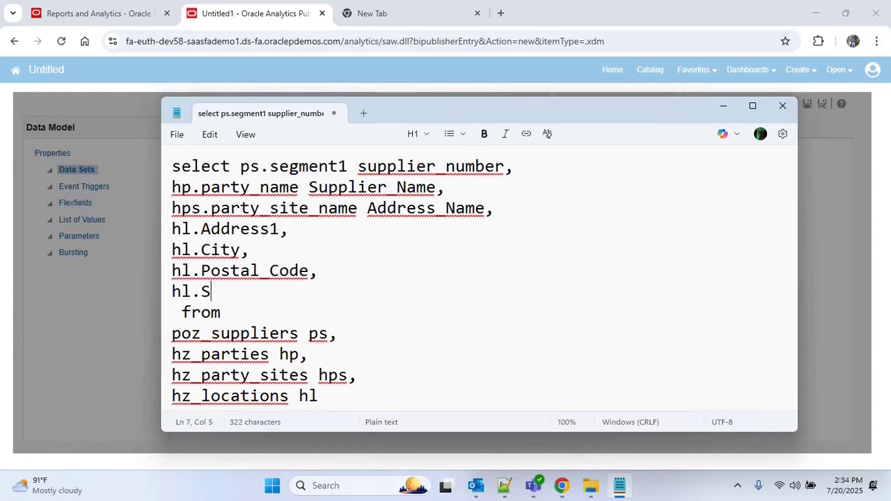
type("tate,")
key("Return")
type("hl")
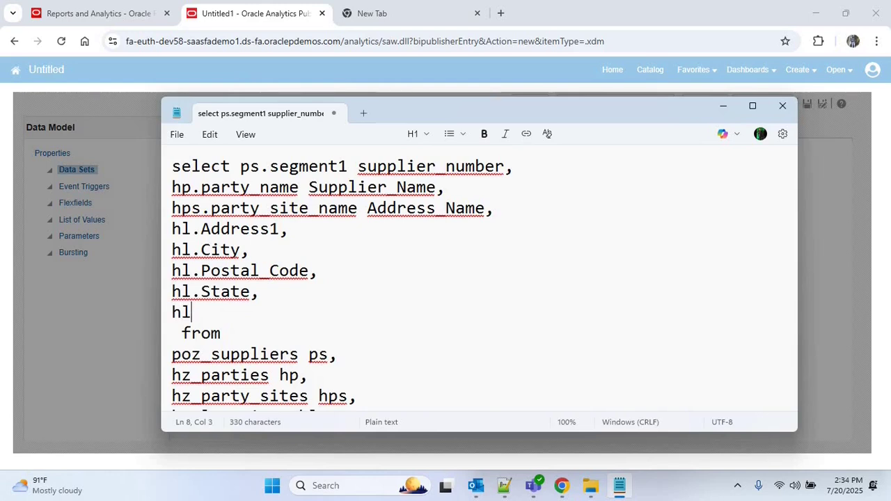
type(".Country")
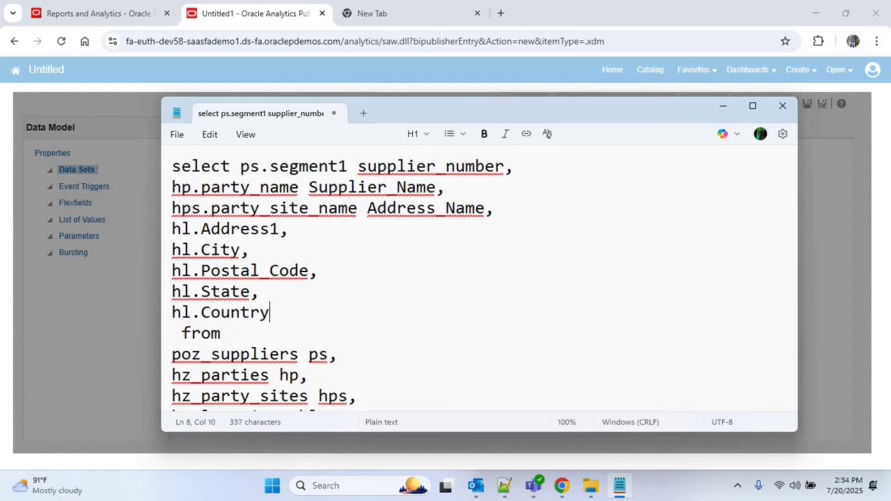
scroll(604, 292, "down", 2)
left_click(603, 295)
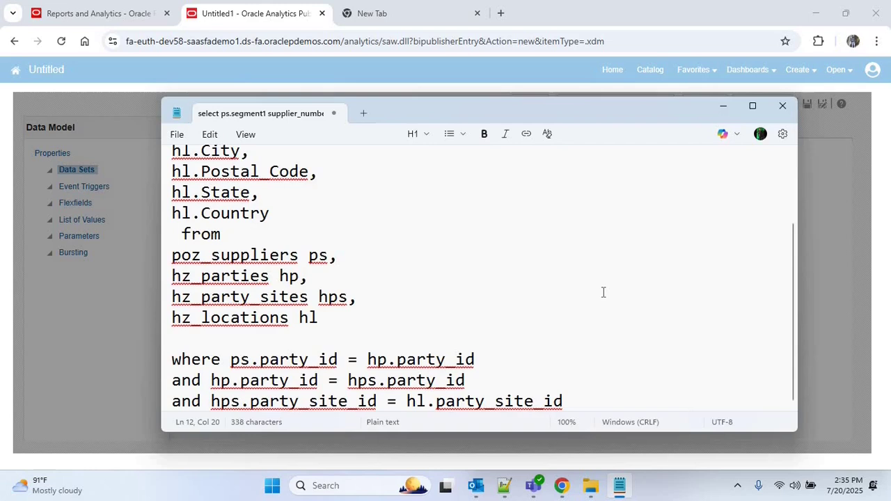
Step: Add poz_supplier_sites_all_m pss to FROM, joined with 'and hl.location_id = pss.location_id'
left_click(327, 318)
type(",")
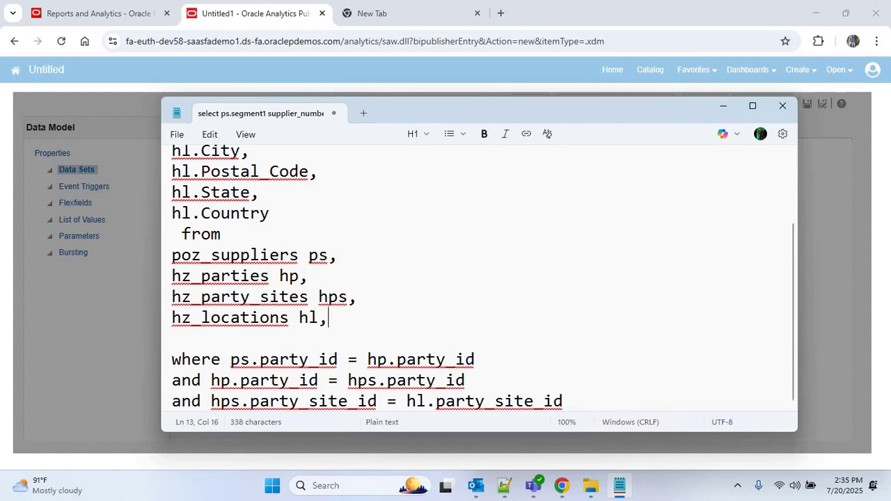
key("Return")
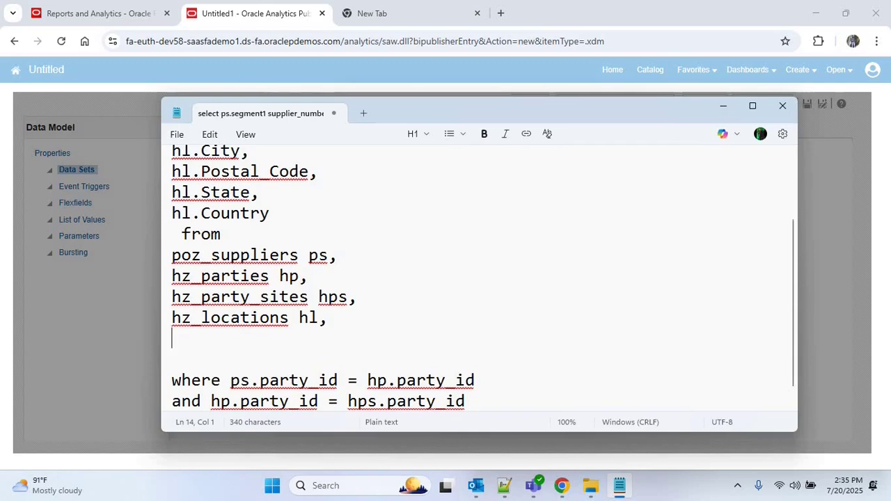
type("poz")
type("_supplier_sites_all_m")
type("p")
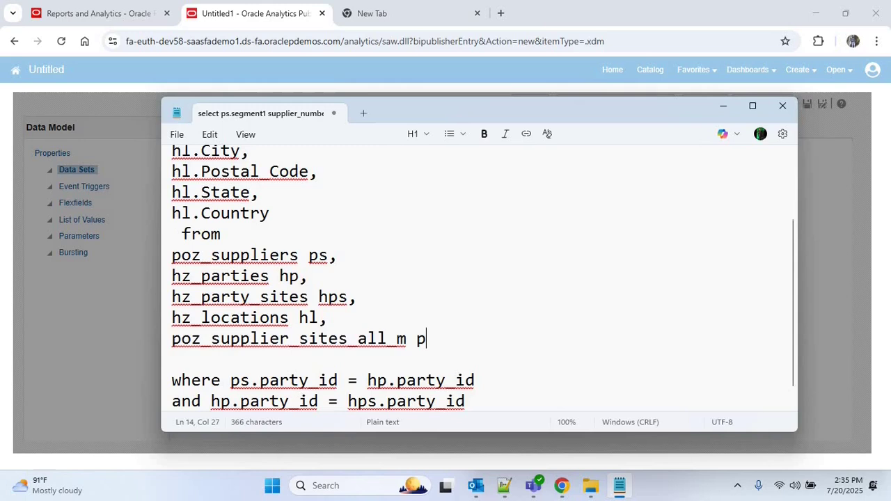
type("ss")
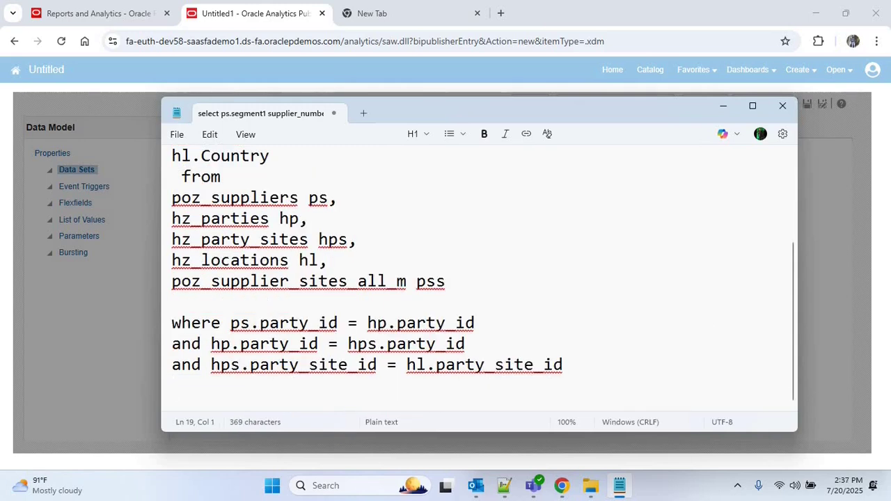
type("and hl")
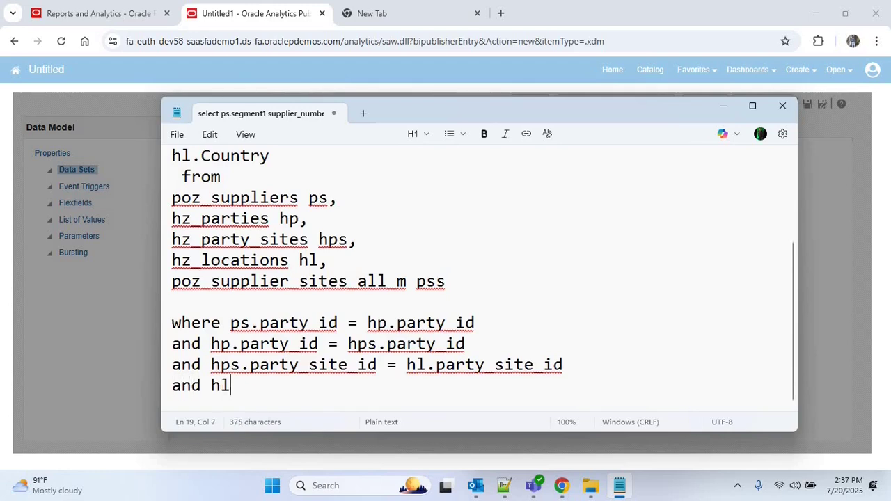
type(".locatio")
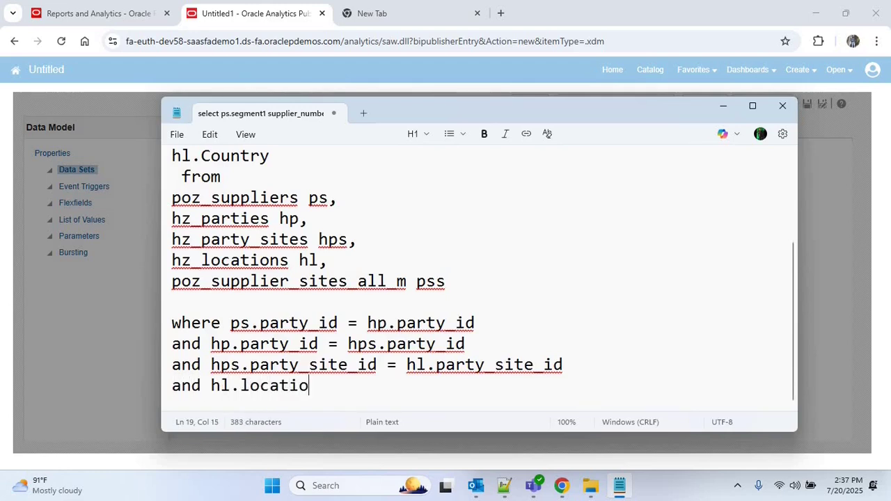
type("n_id = pss")
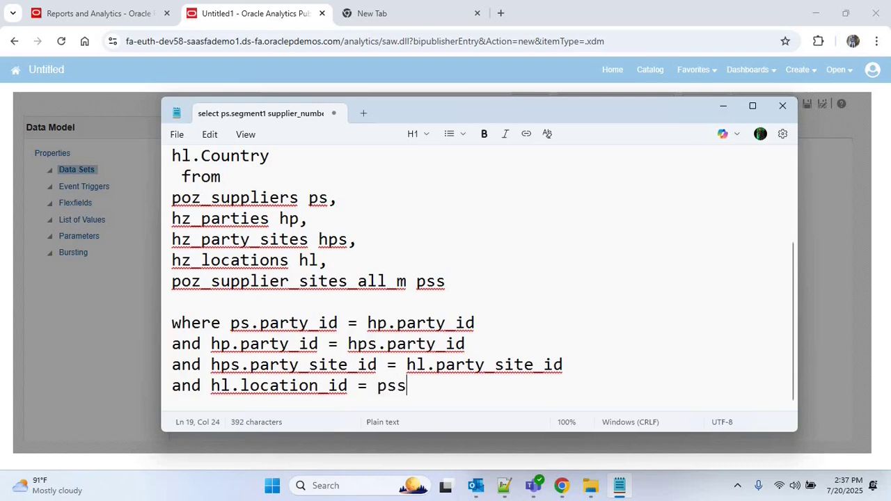
type(".location")
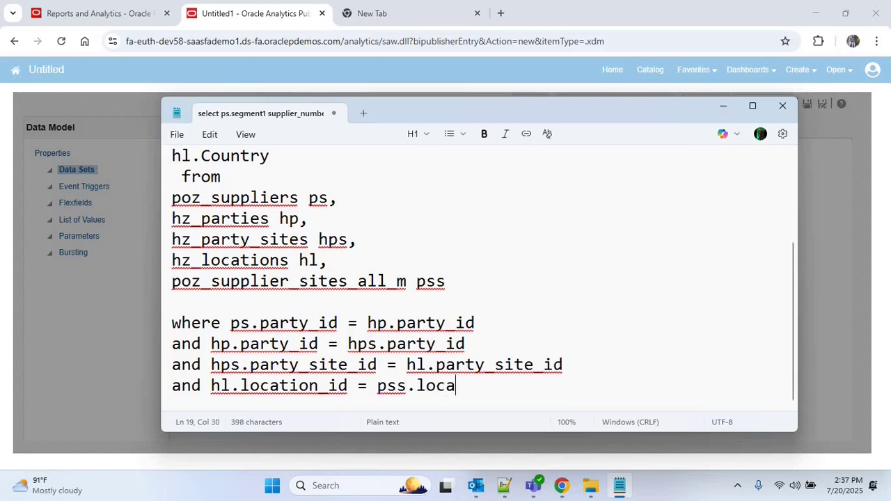
type("_id")
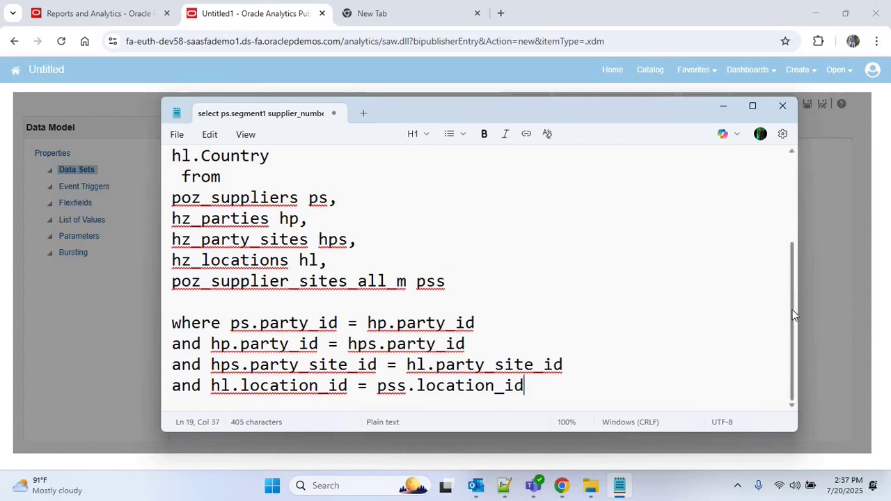
Step: Select pss.vendor_site_code as Site_Name after hl.Country
scroll(793, 320, "up", 2)
left_click(300, 227)
type(",")
key("Return")
type("p")
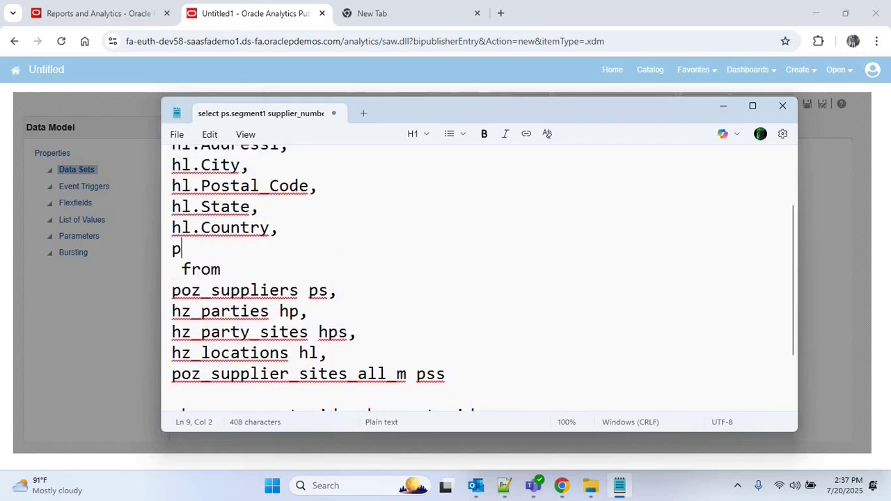
type("ss.ven")
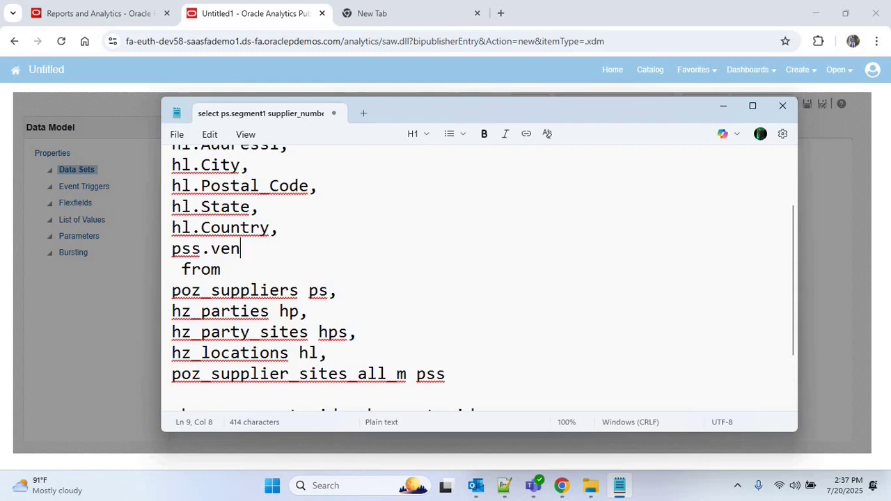
type("dor_site_code Site_")
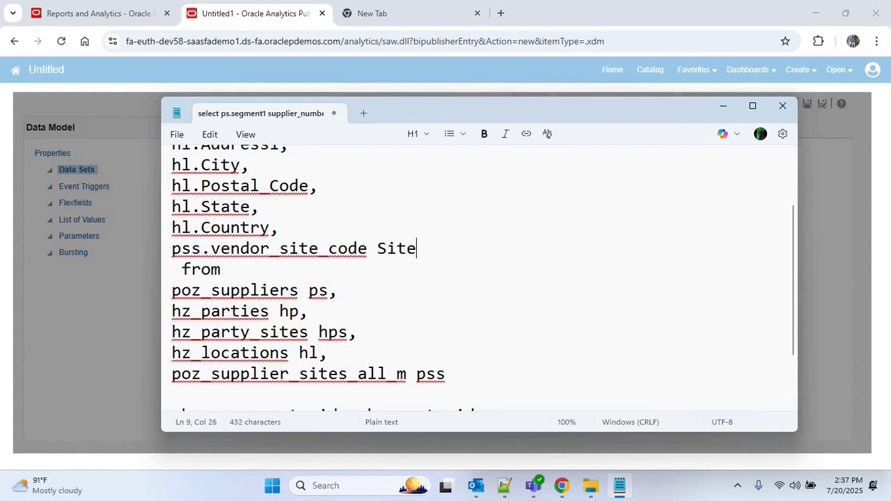
type("Name")
left_click(445, 374)
type(",")
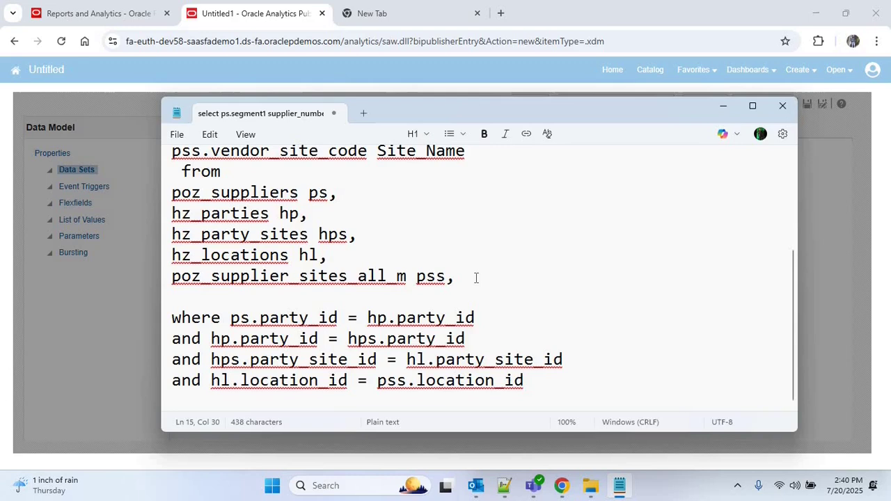
Step: Add hr_all_organization_units haou to FROM, joined on pss.prc_bu_id = haou.organization_id
key("Return")
type("hr")
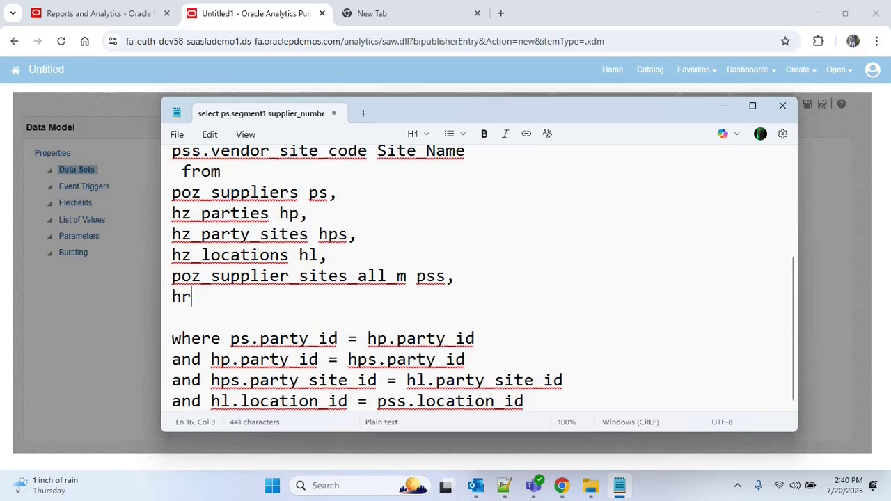
type("_all_organization_")
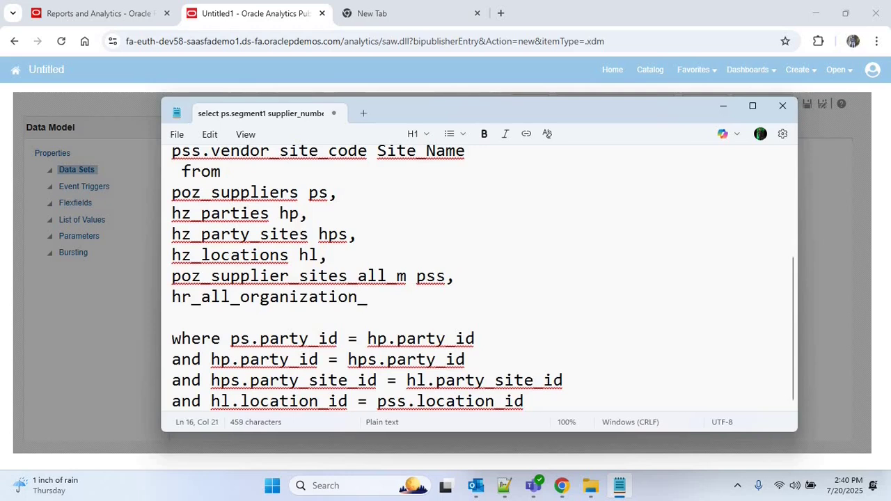
type("units ")
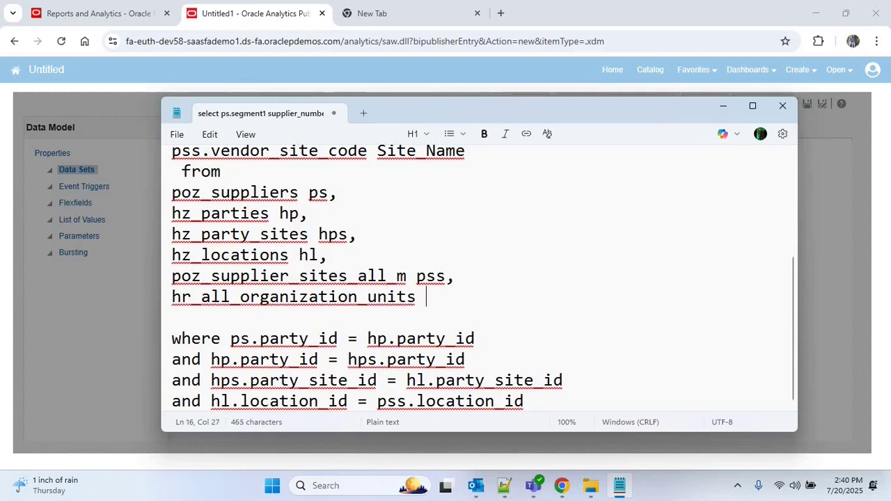
type("haou")
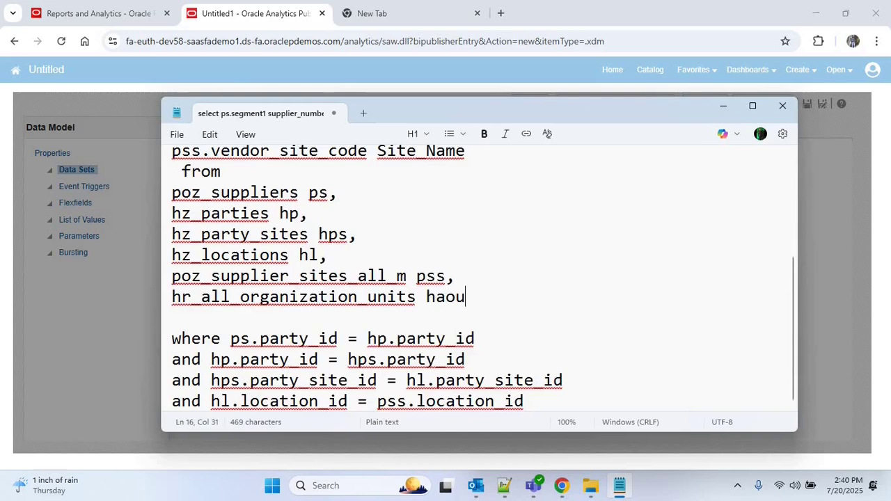
key("ctrl+End")
key("Return")
type("and")
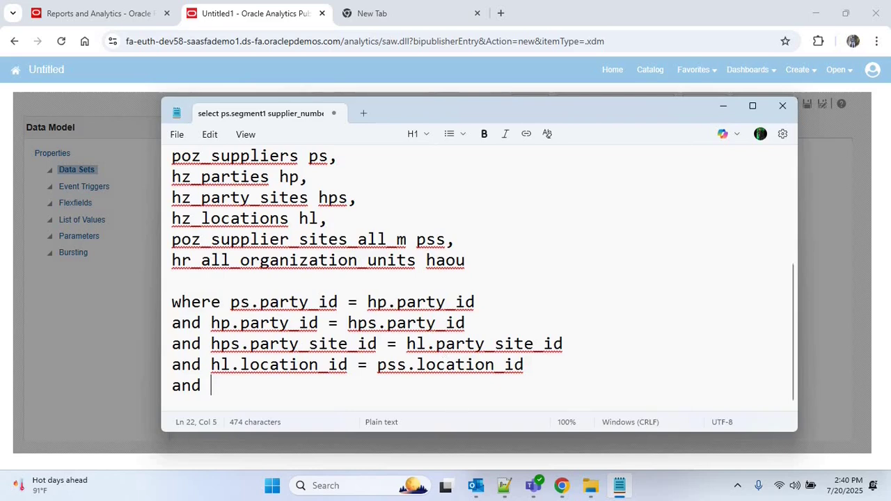
type("pss.prc_")
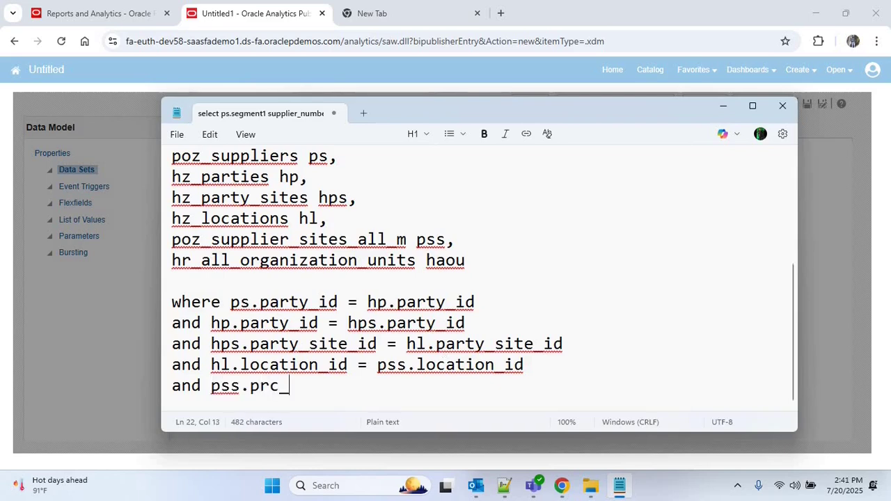
type("bu_id =")
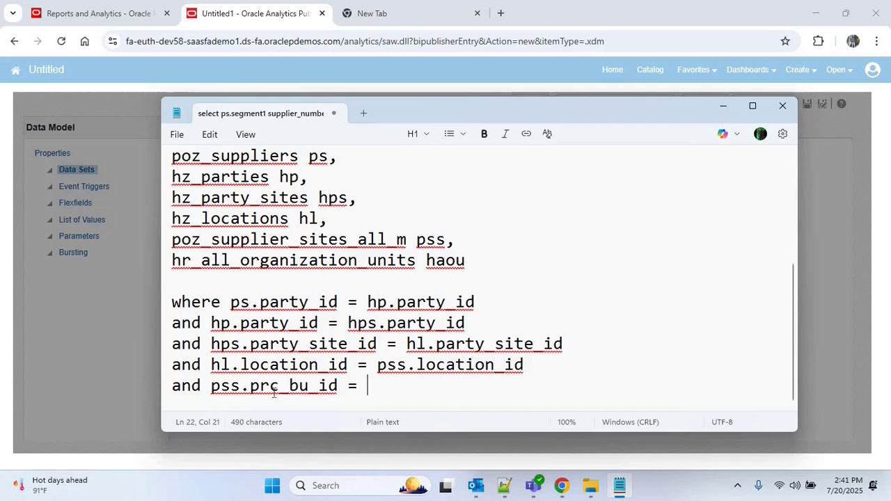
double_click(444, 261)
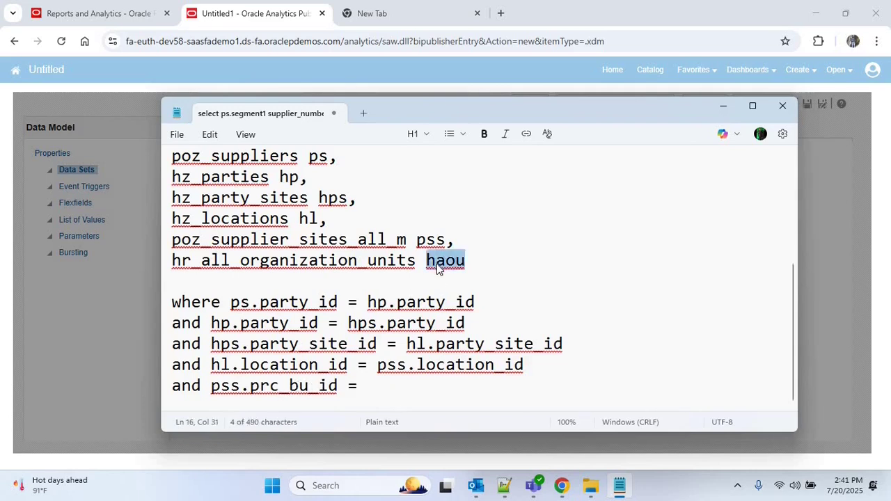
key("ctrl+c")
left_click(436, 392)
key("ctrl+v")
type(",")
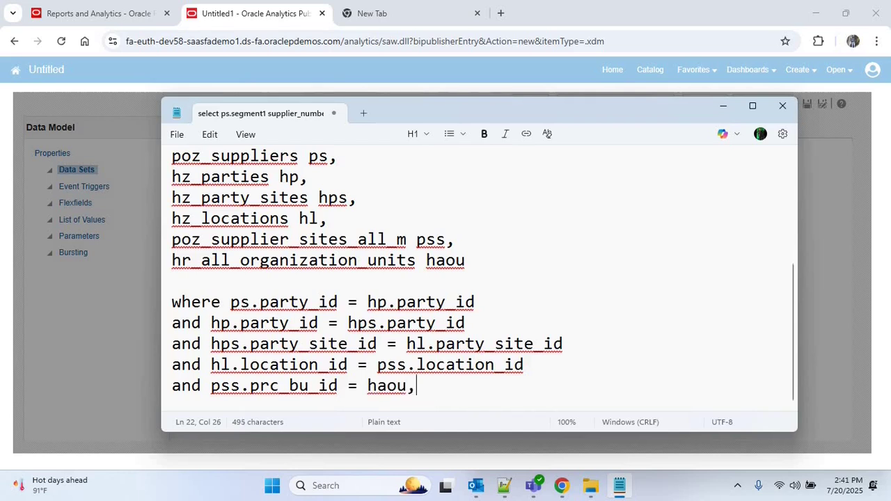
type("organization_id")
Step: Start a new 'and' condition line and copy the haou alias for it
key("Return")
type("and")
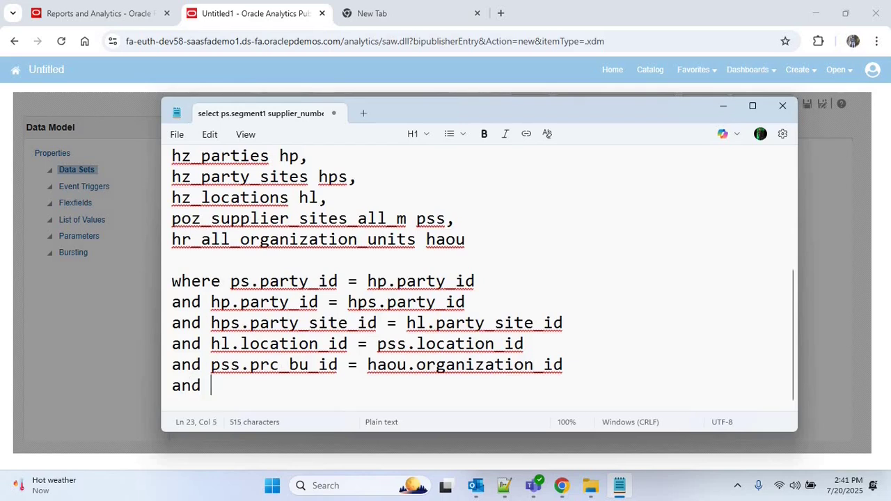
left_click(447, 240)
double_click(447, 240)
key("ctrl+c")
Step: Finish the condition as 'and haou.name = nvl(:P_BU,haou.name)' and select the whole query
left_click(390, 384)
key("ctrl+v")
type(".name")
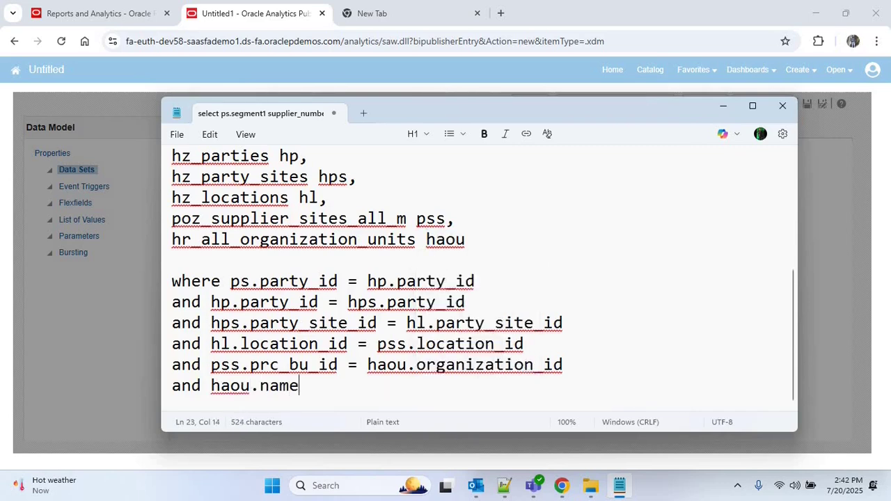
type(" = :p_")
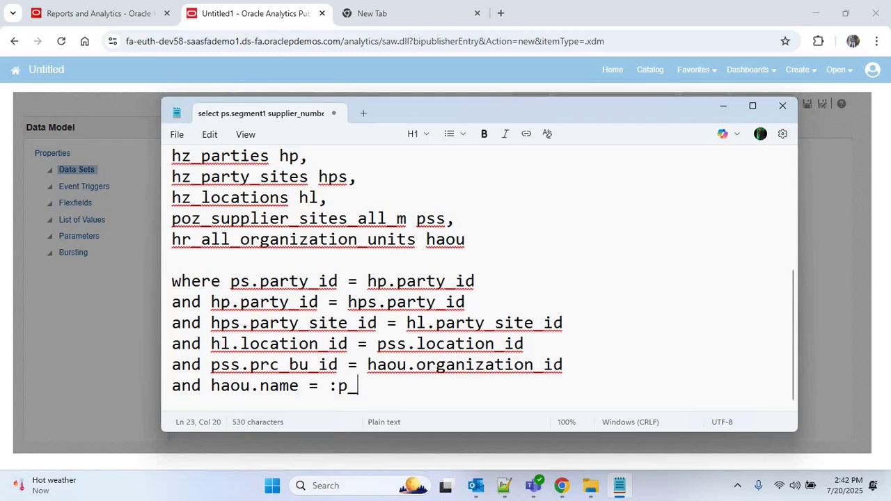
type("BU")
scroll(389, 402, "up", 1)
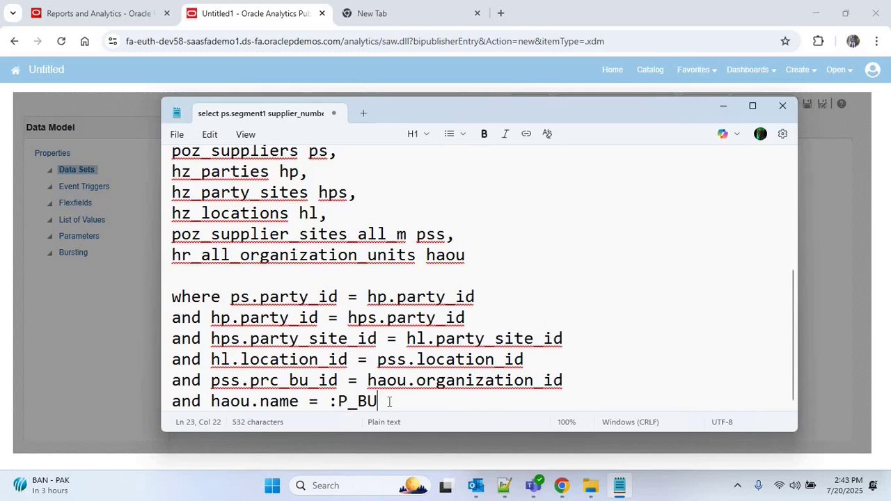
left_click(329, 401)
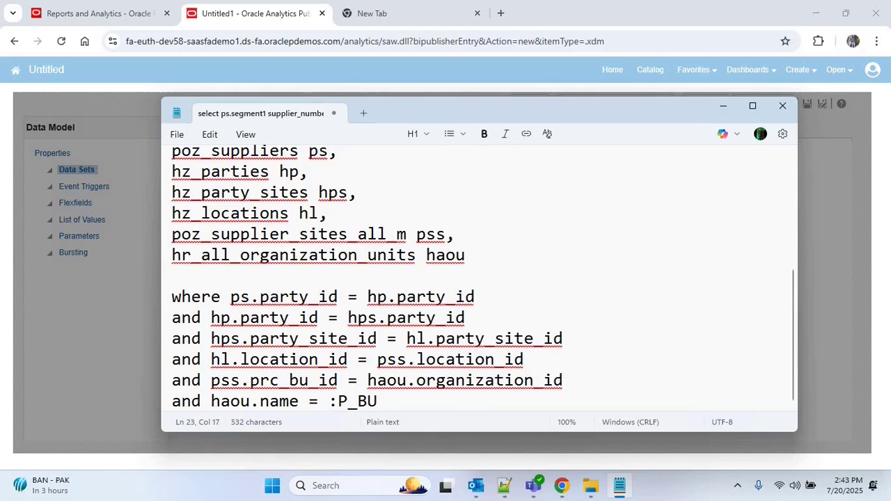
type("nv")
type("l(")
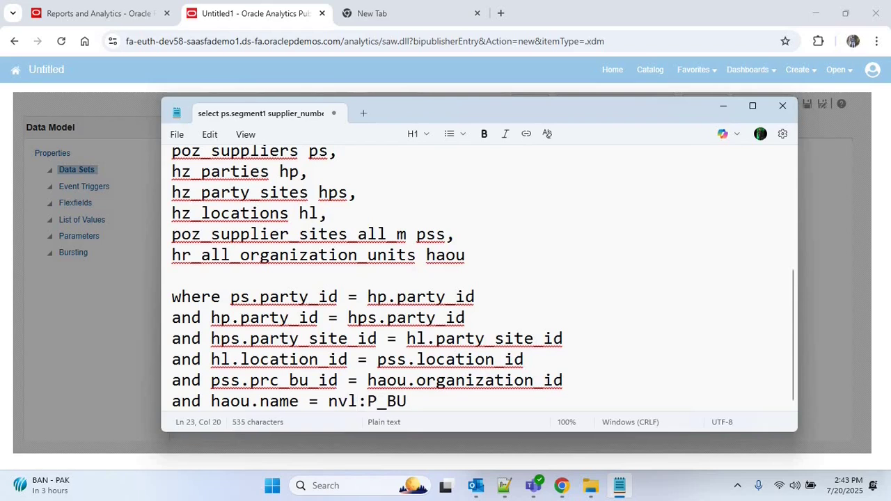
left_click(463, 401)
type(",haou.name)")
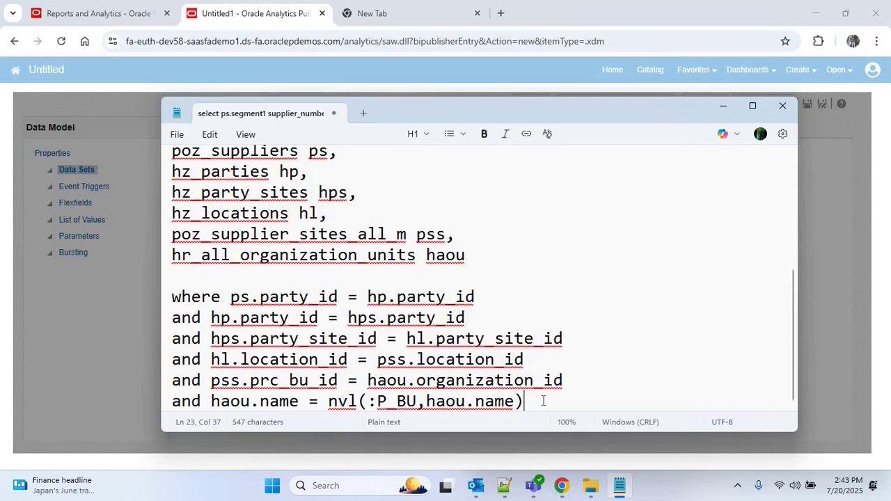
key("ctrl+a")
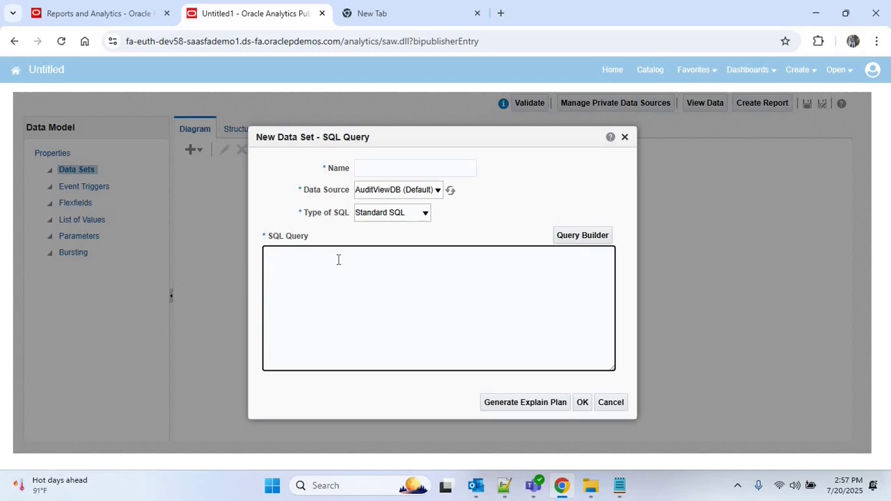
Step: Paste the SQL as data set 'Supplier Query' on ApplicationDB_FSCM and submit it, hitting ORA-00904
key("ctrl+v")
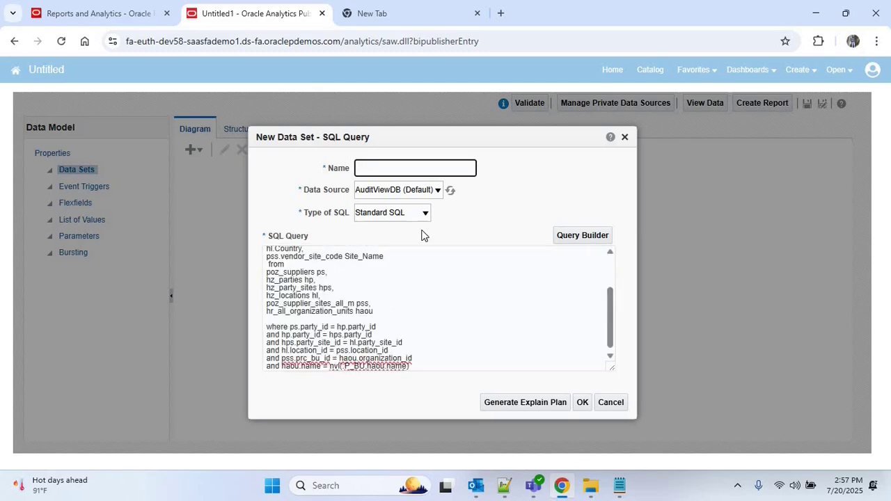
type("Supplier Query")
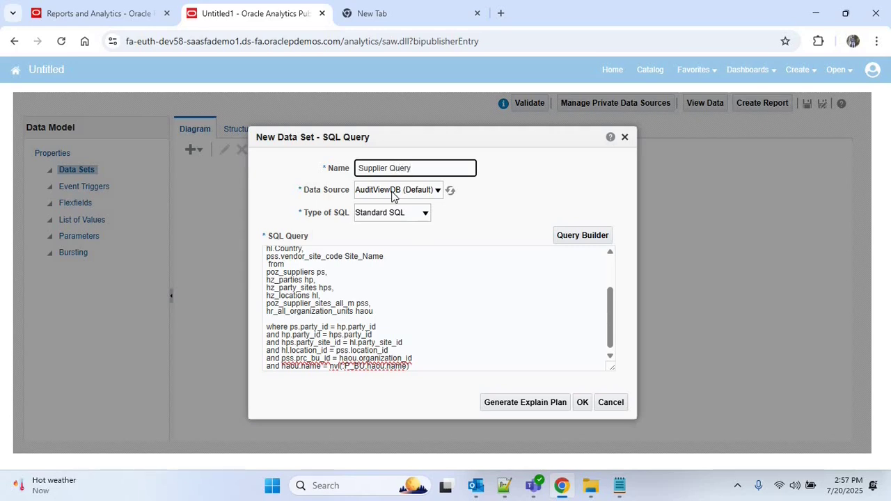
left_click(392, 195)
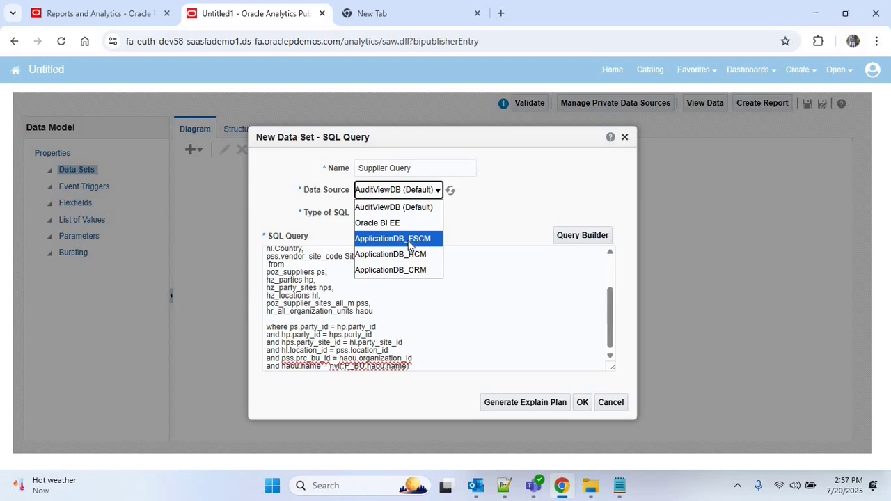
left_click(411, 240)
left_click(582, 403)
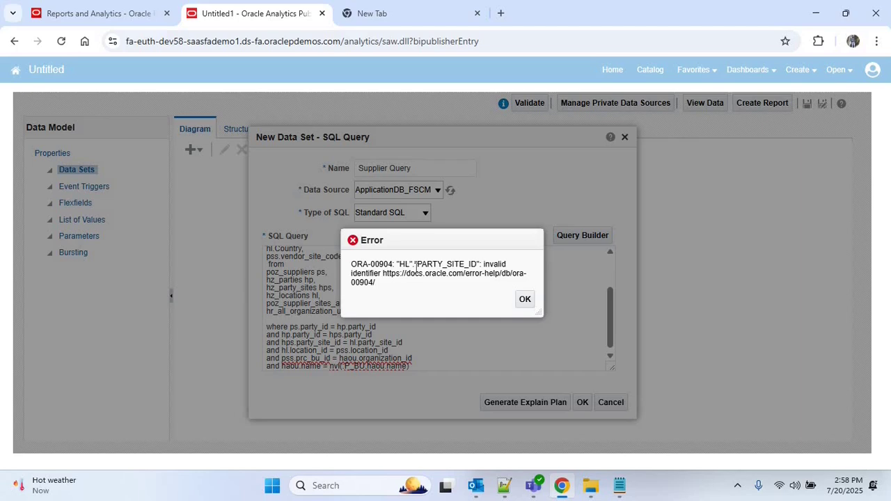
Step: Dismiss the error and change the join in Notepad to hps.location_id = hl.location_id
left_click(525, 300)
left_click(611, 341)
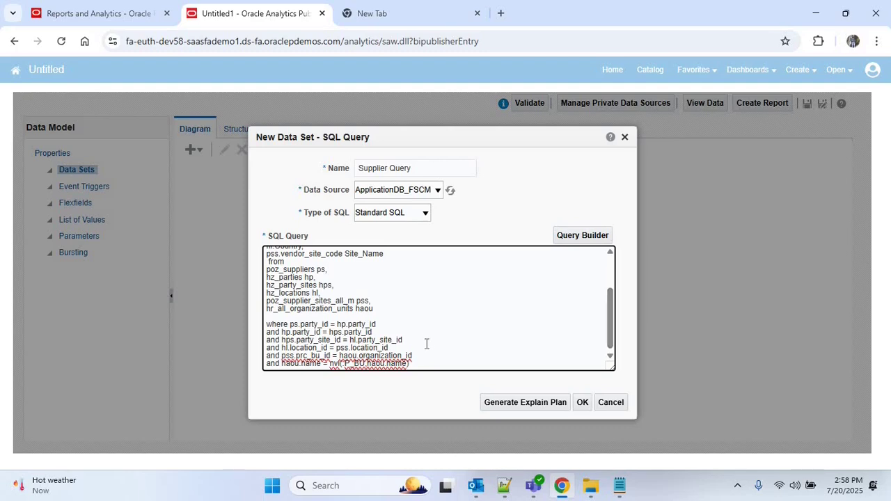
key("alt+Tab")
left_click_drag(564, 338, 563, 338)
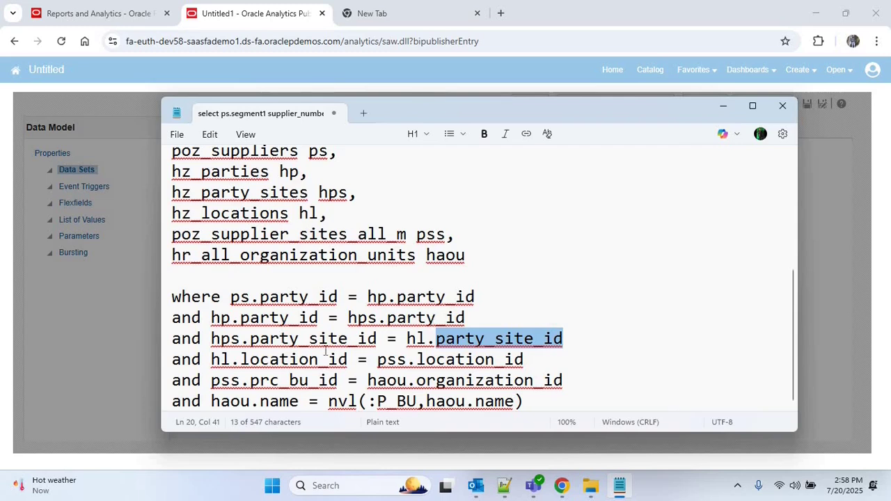
left_click_drag(352, 358, 244, 359)
left_click_drag(435, 339, 485, 339)
left_click_drag(554, 335, 564, 337)
key("ctrl+v")
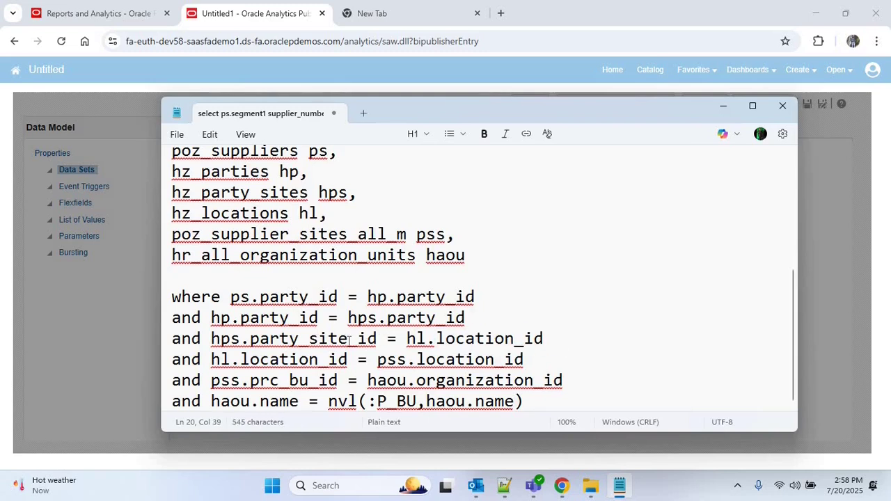
left_click_drag(377, 339, 235, 338)
key("ctrl+v")
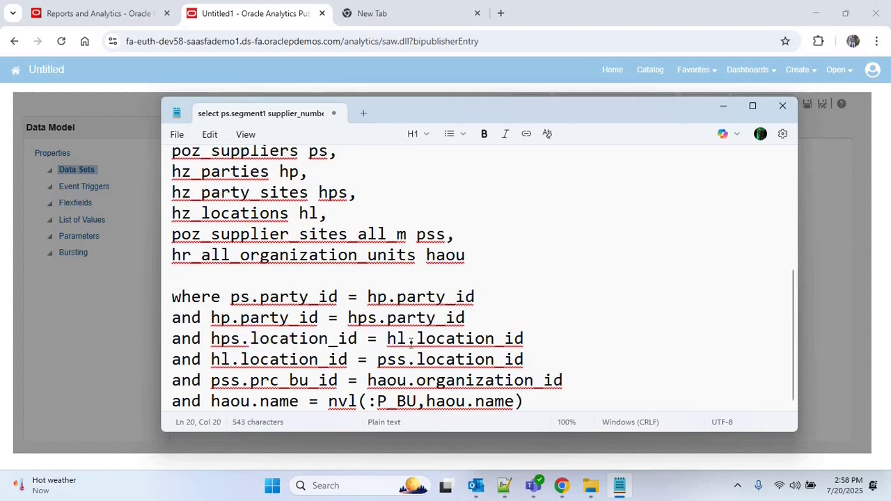
Step: Replace Supplier Query's SQL with the corrected query and resubmit the data set
key("ctrl+a")
left_click(561, 485)
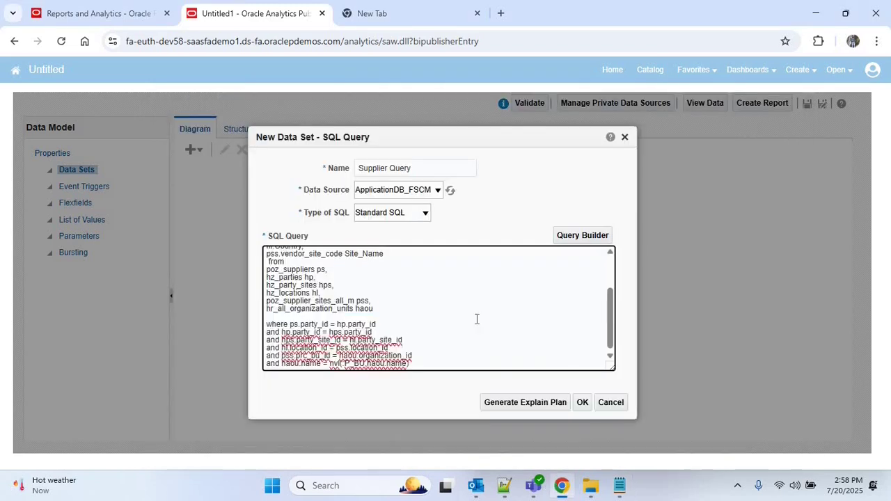
key("ctrl+a")
key("ctrl+v")
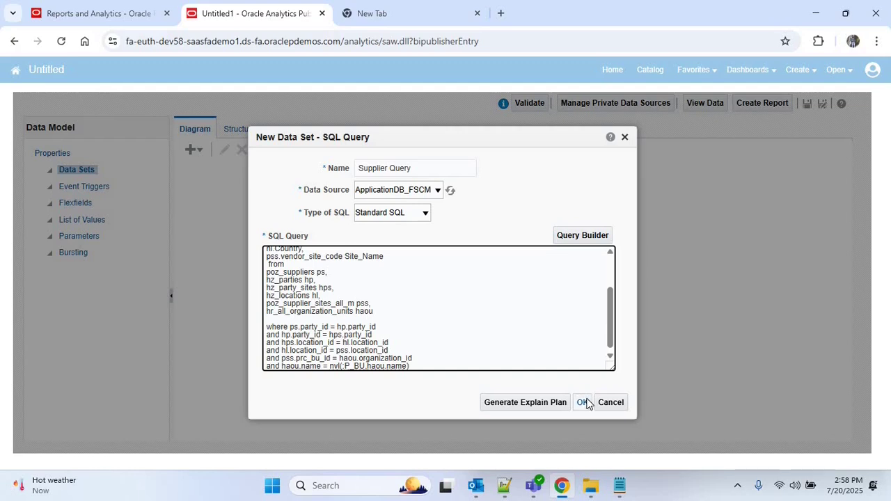
left_click(582, 403)
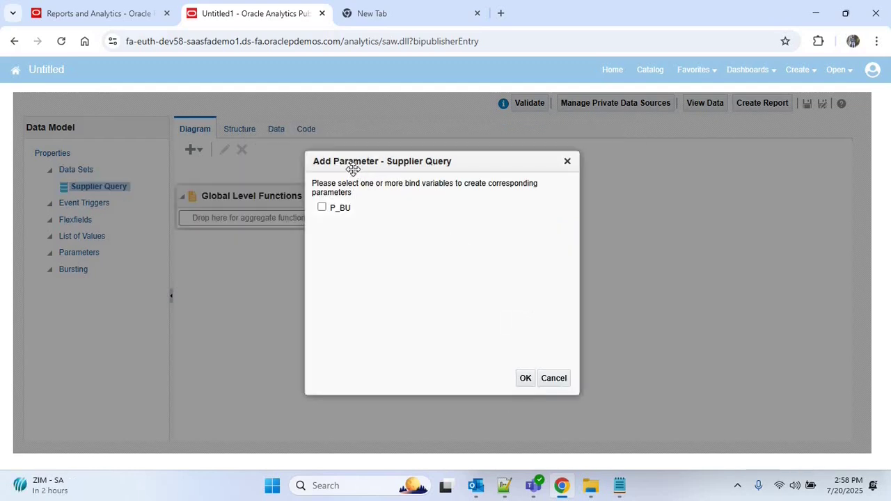
Step: Create a P_BU parameter from the bind variable and go back to the Supplier Query diagram
left_click(322, 209)
left_click(524, 378)
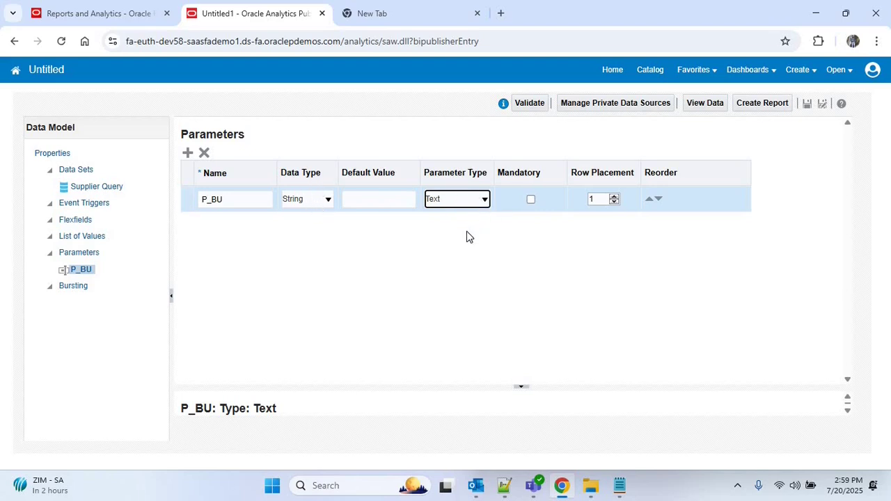
left_click(102, 189)
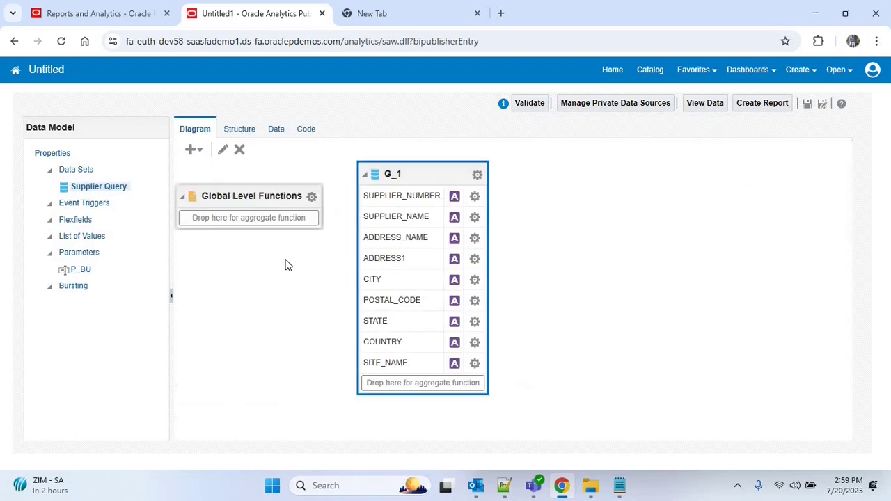
Step: Preview Supplier Query for 'US1 Business Unit' as a table showing 200 rows
left_click(278, 134)
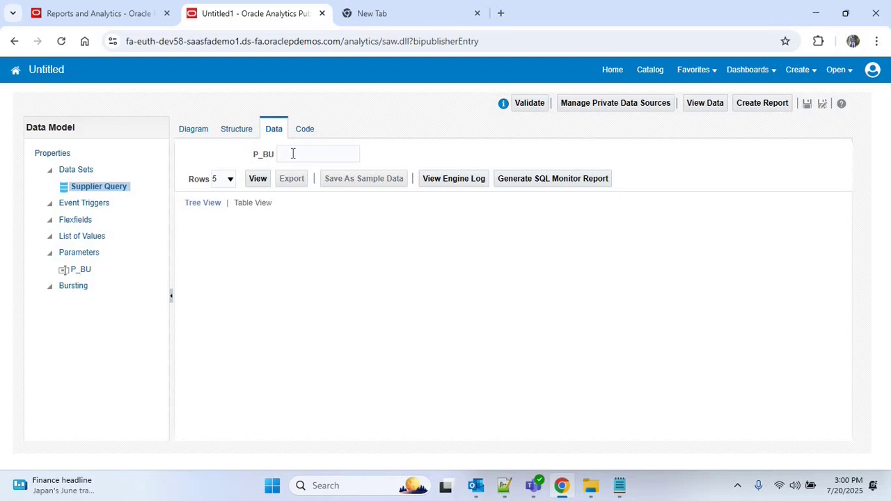
left_click(301, 153)
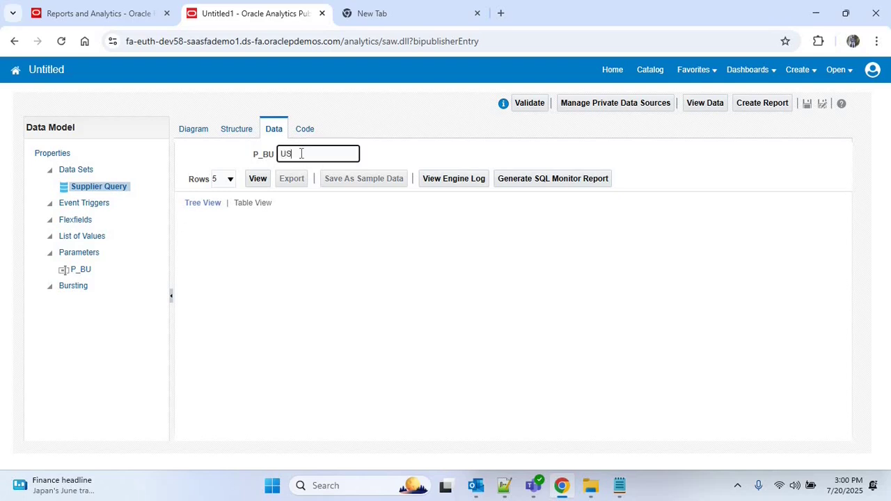
type("US1 Business Unit")
left_click(259, 179)
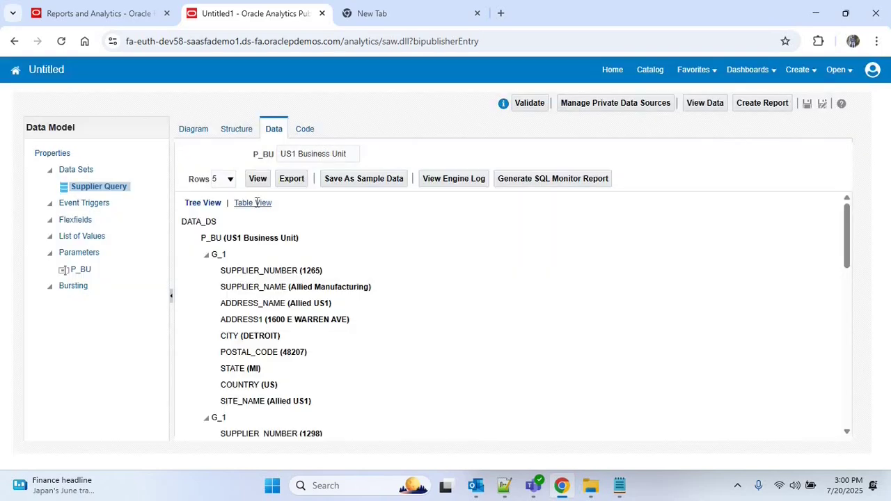
left_click(257, 202)
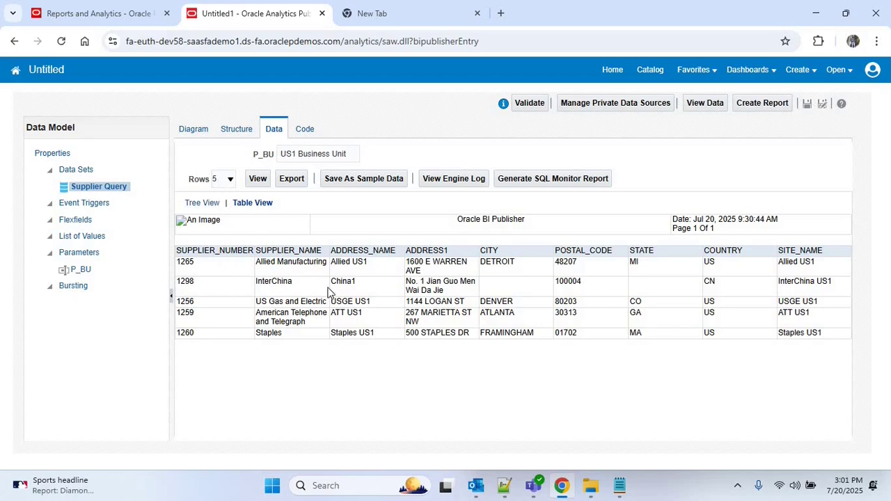
left_click(222, 179)
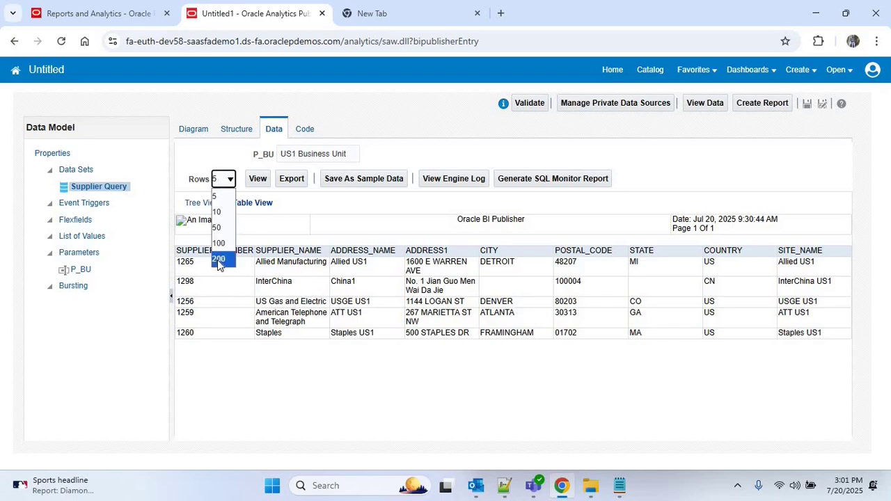
left_click(220, 262)
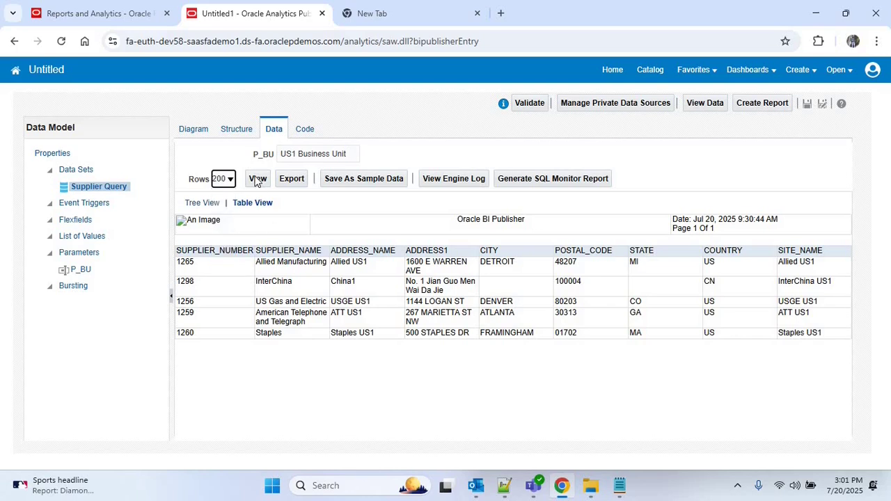
left_click(258, 179)
Step: Clear the P_BU value and rerun the preview for all business units
left_click_drag(848, 202, 849, 417)
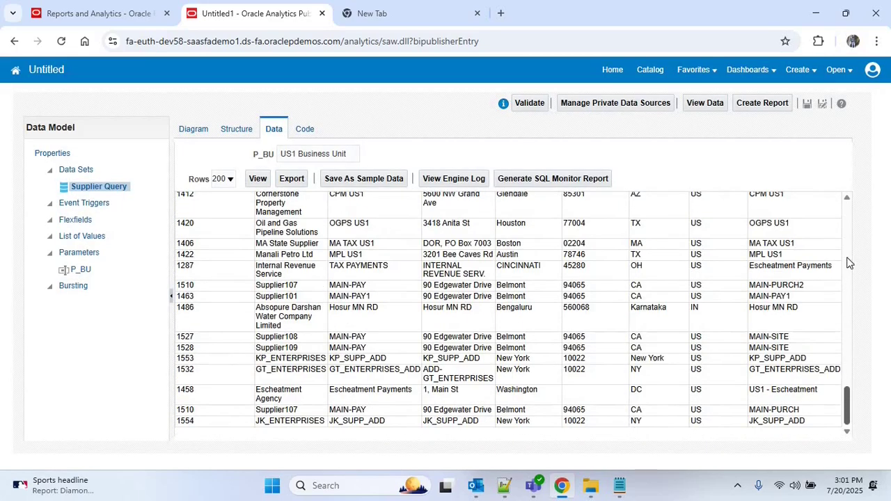
scroll(848, 263, "up", 20)
left_click(319, 155)
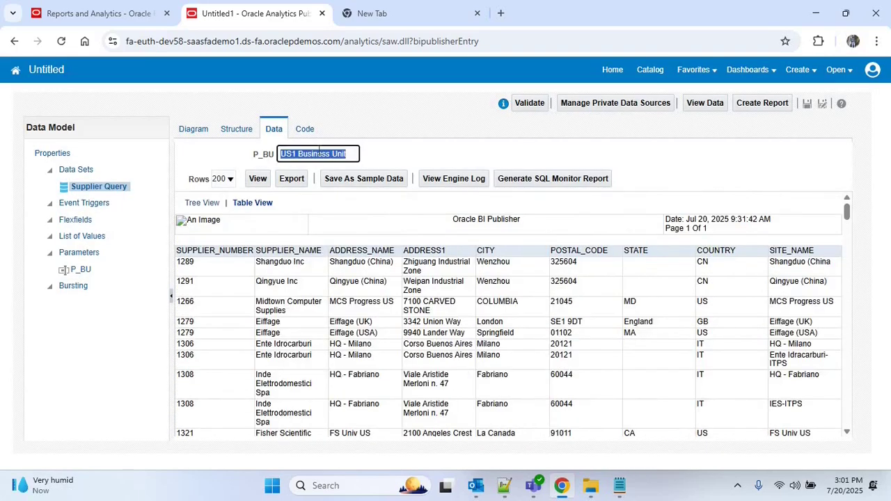
key("BackSpace")
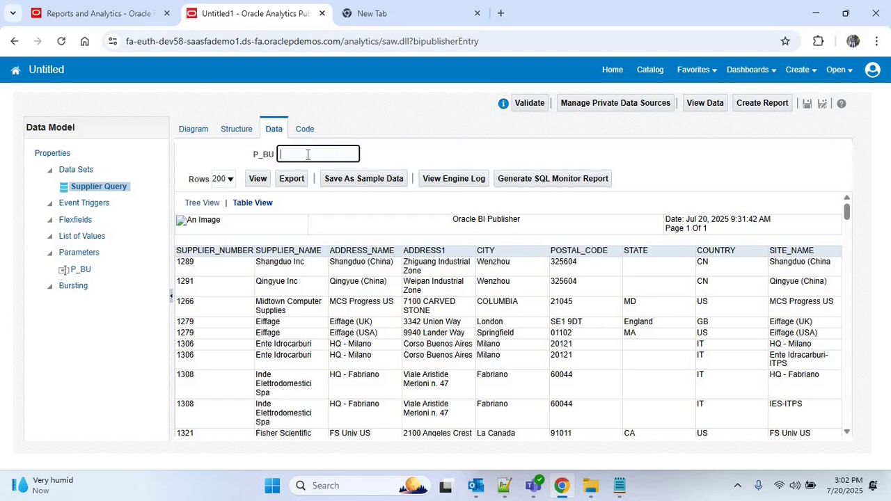
left_click(258, 179)
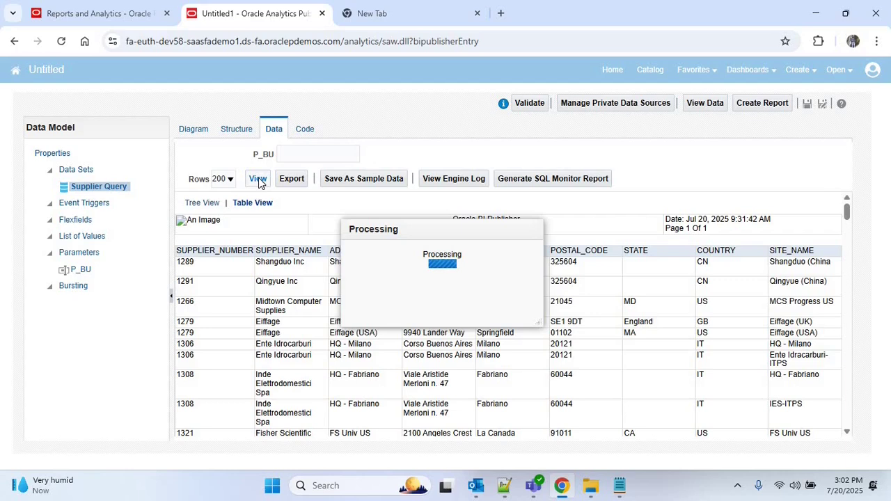
Step: Add a new list of values named Business_Unit_List
left_click(84, 236)
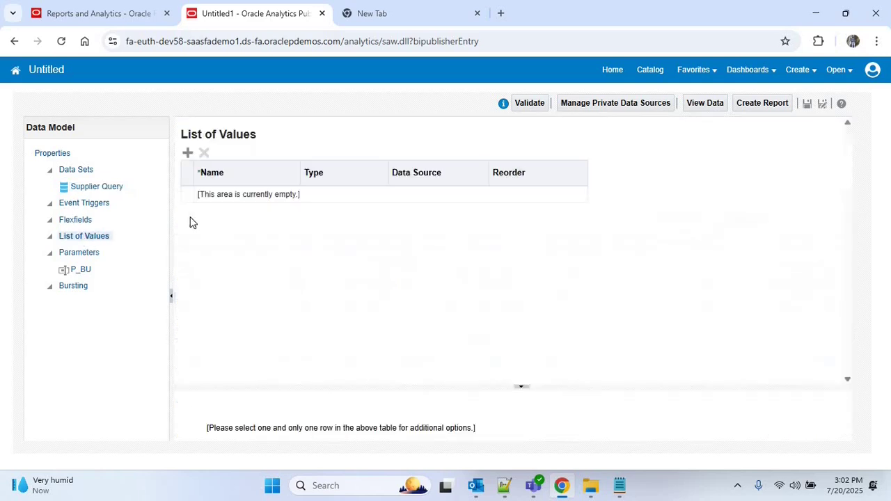
left_click(188, 152)
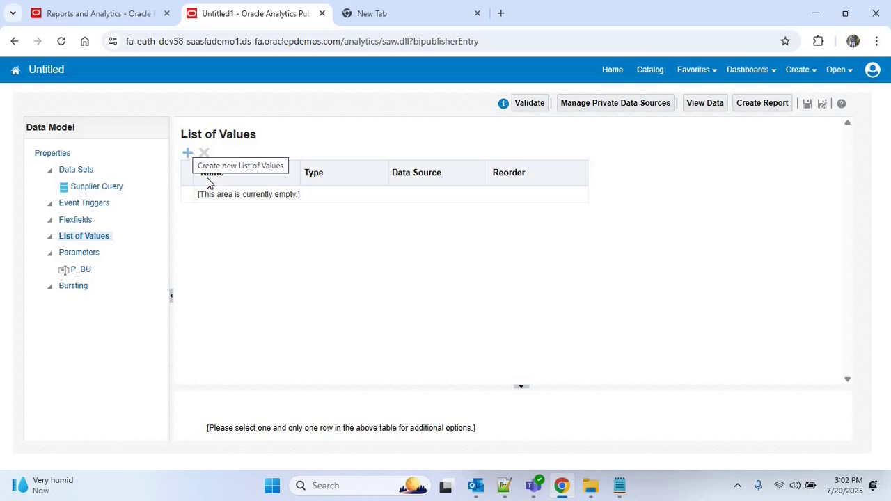
key("ctrl+a")
key("BackSpace")
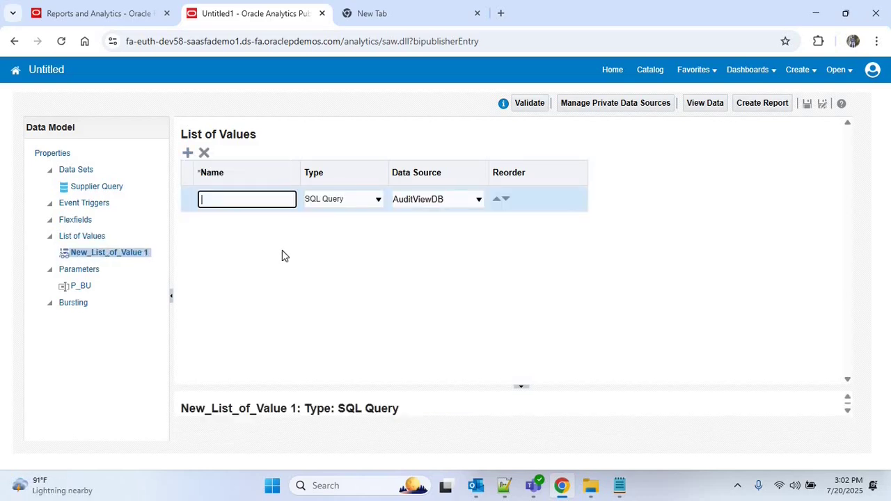
type("Business_Unit_List")
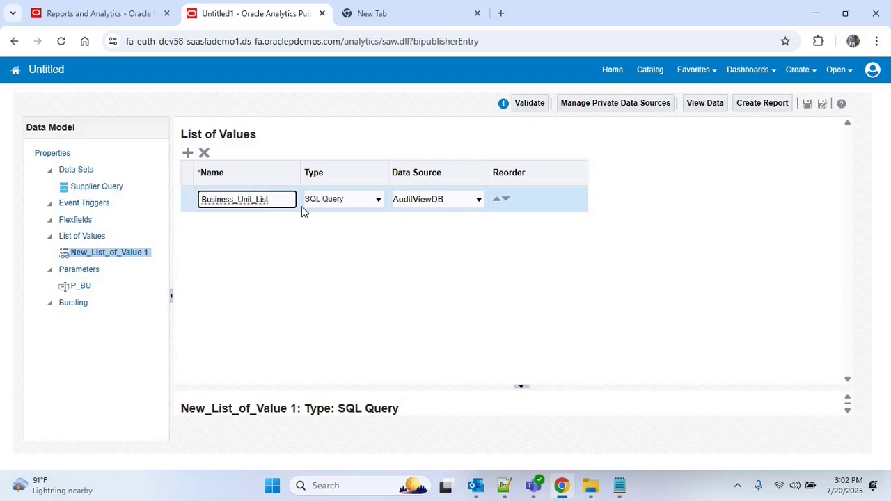
Step: Give Business_Unit_List the SQL query 'select name from hr_all_organization_units'
left_click_drag(521, 390, 535, 261)
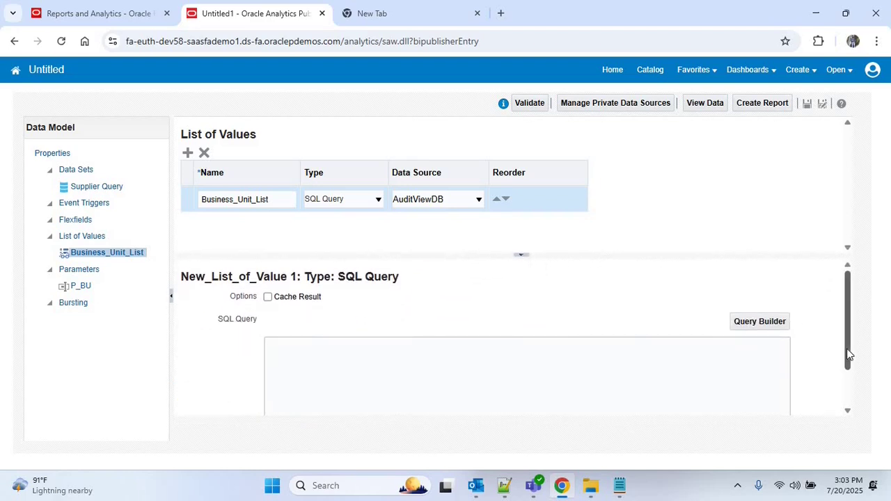
scroll(406, 329, "down", 1)
left_click(406, 329)
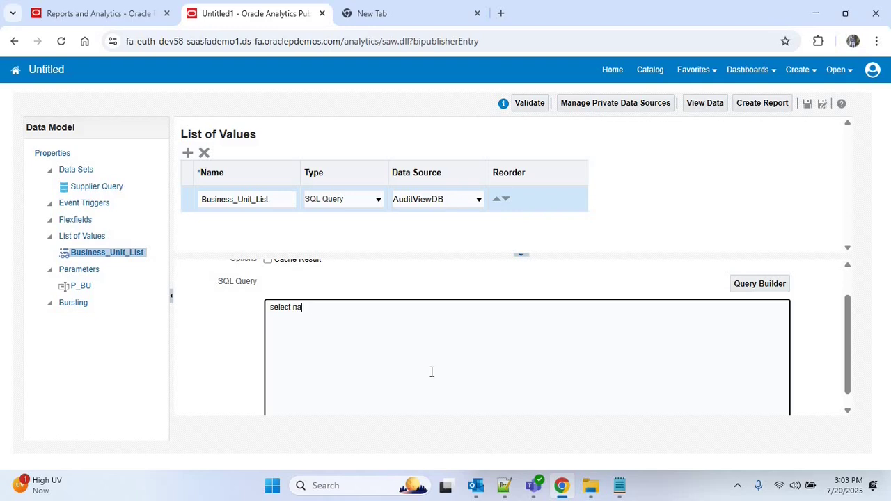
left_click(619, 485)
left_click(385, 258)
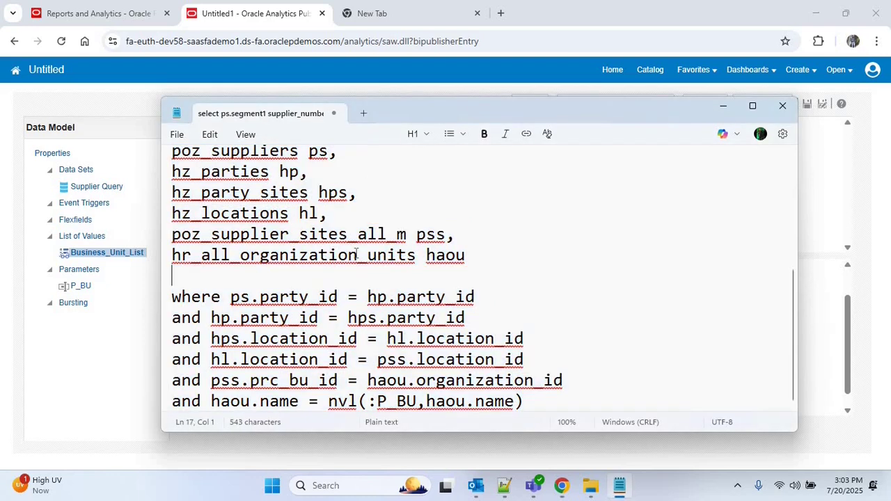
key("alt+Tab")
type("hr_all_organization_units")
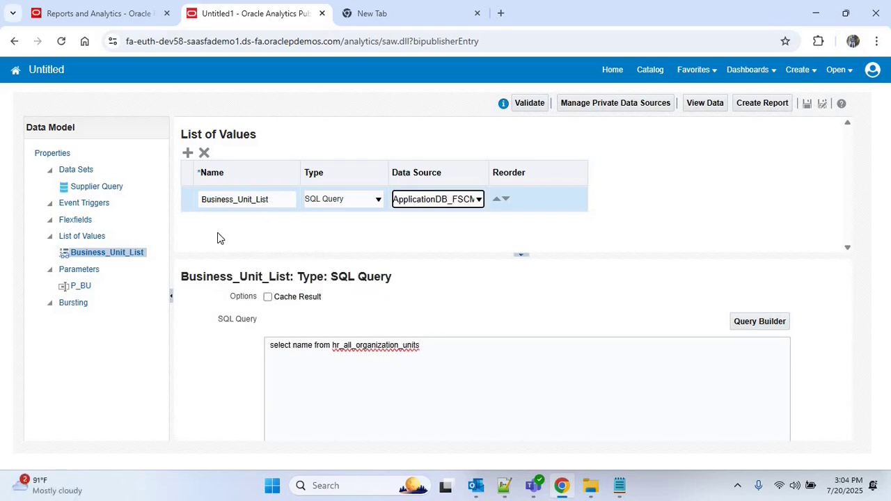
Step: Make P_BU a multiple-selection Menu parameter fed by Business_Unit_List
left_click(81, 286)
left_click(456, 199)
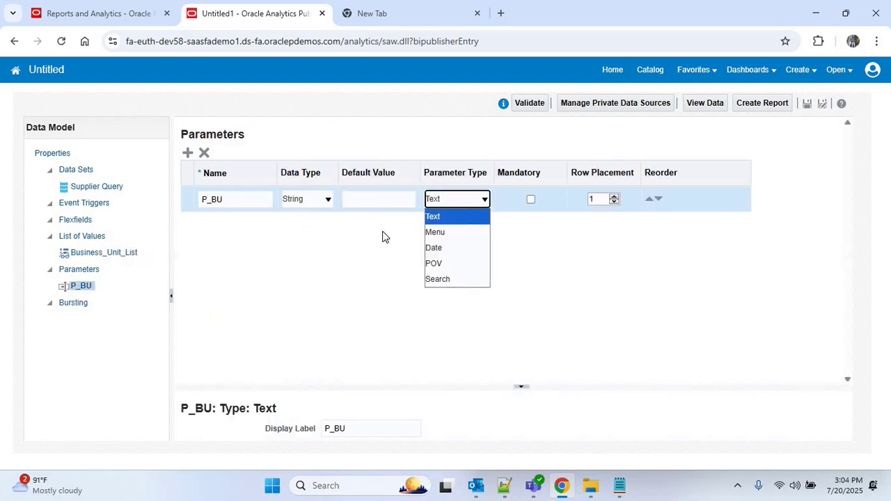
left_click(454, 202)
left_click(454, 201)
left_click(443, 234)
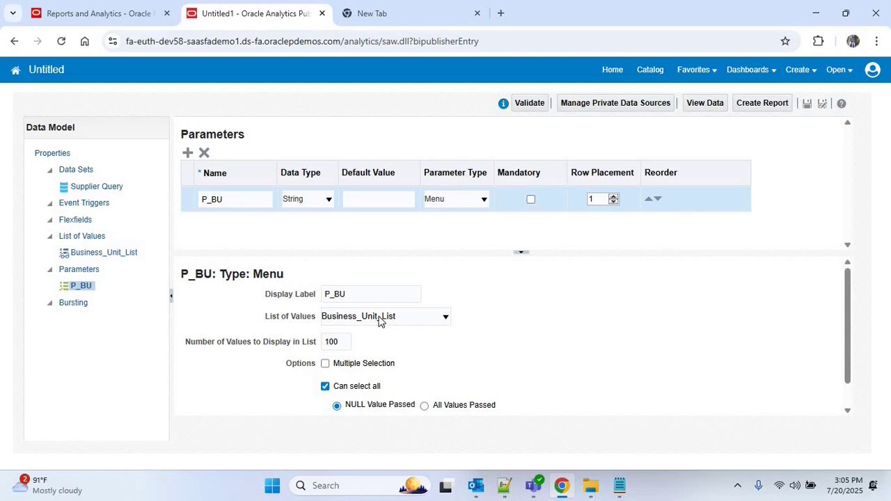
left_click(380, 322)
left_click(400, 332)
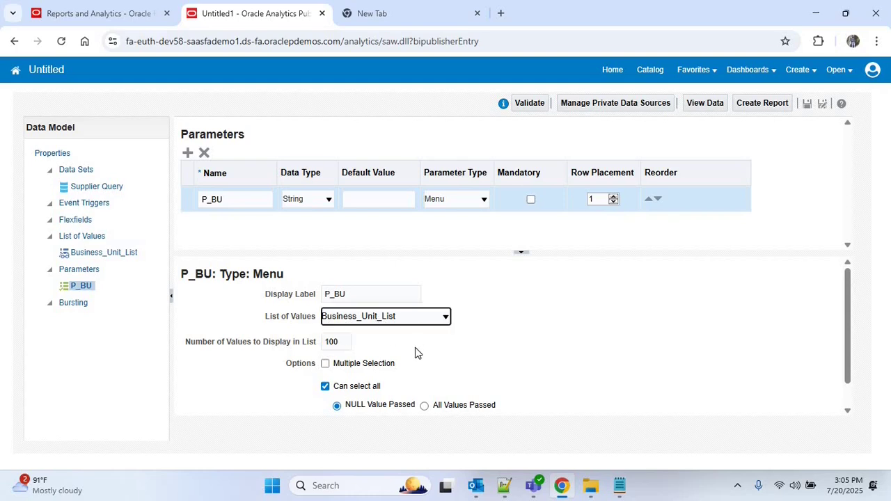
left_click(325, 363)
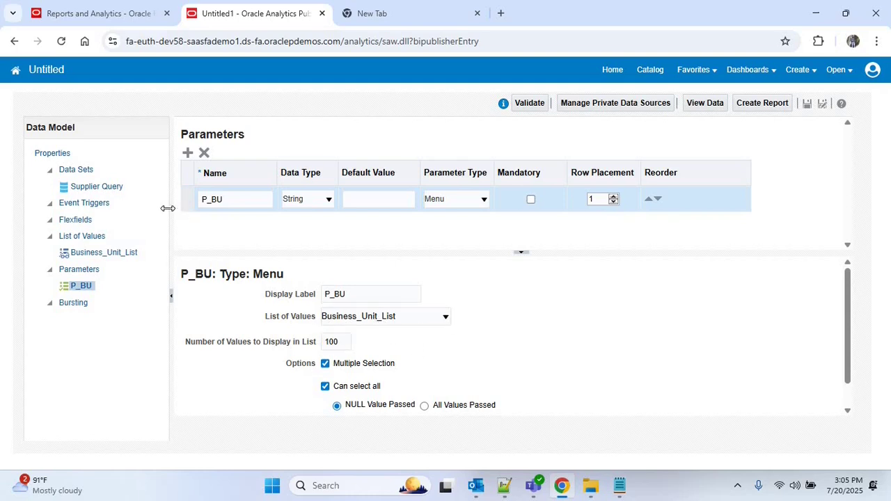
Step: Preview Supplier Query for US1 Business Unit chosen from the P_BU menu, shown as a table
left_click(109, 190)
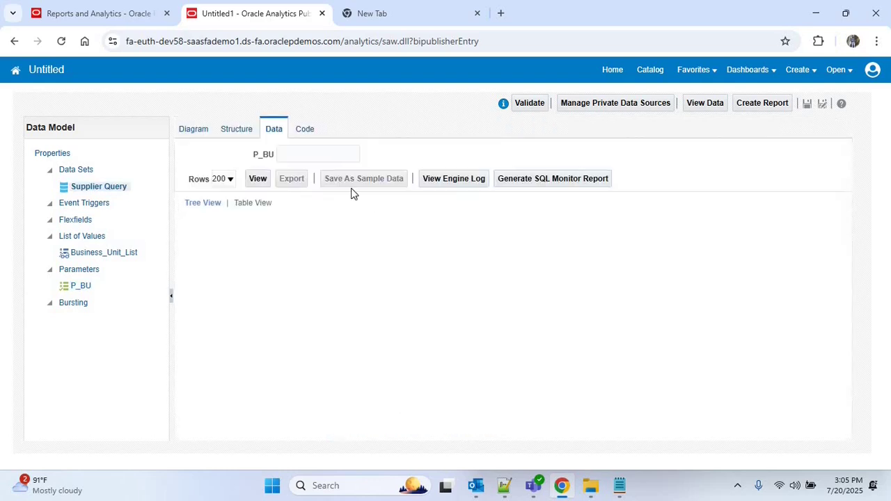
left_click(313, 160)
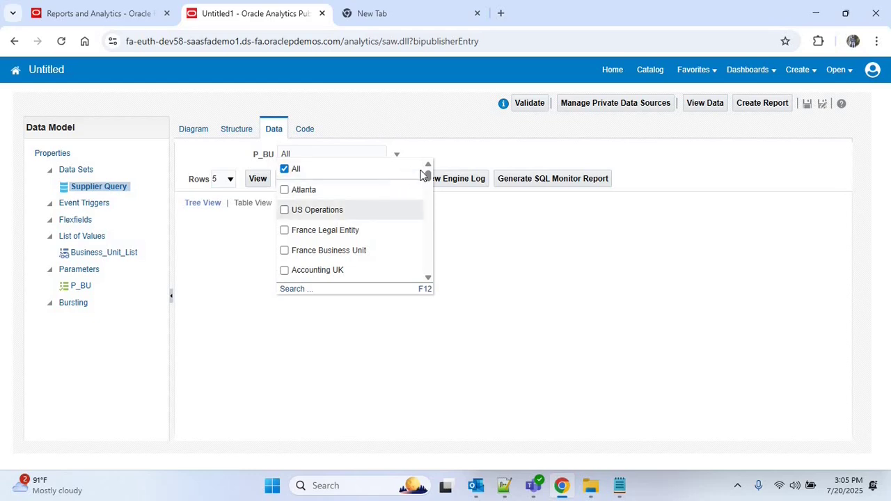
scroll(427, 188, "down", 4)
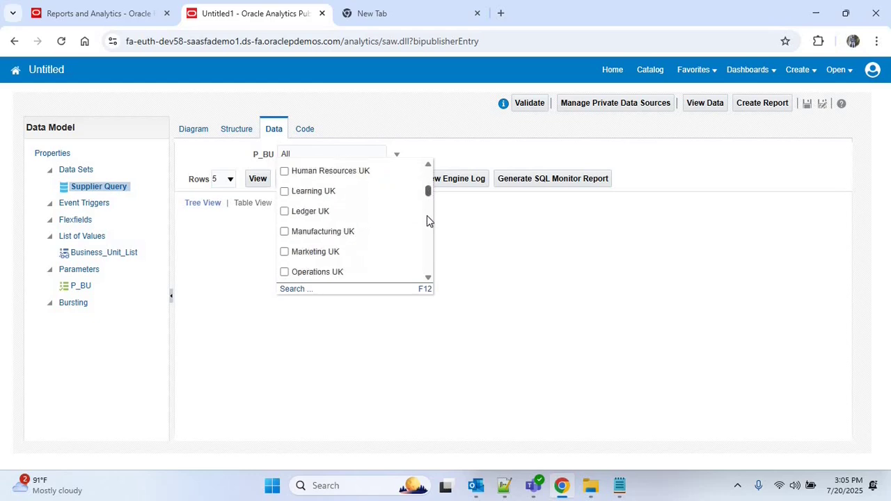
scroll(427, 221, "down", 10)
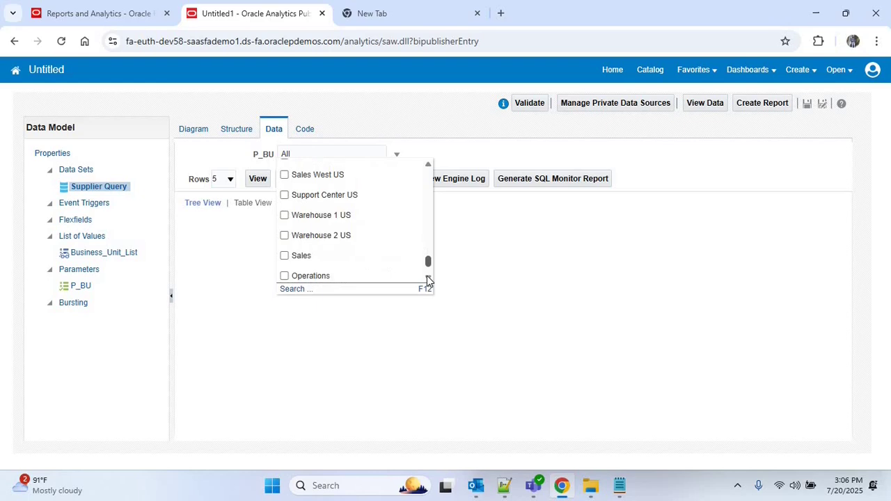
scroll(427, 276, "down", 3)
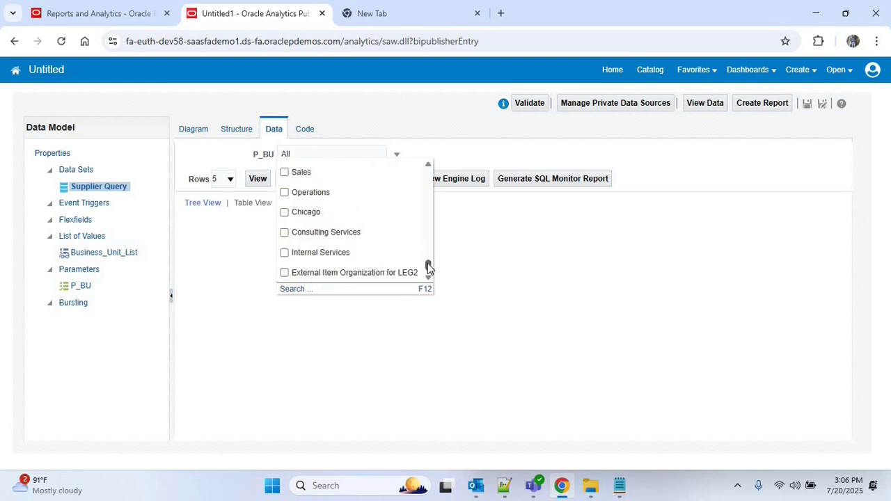
left_click(293, 289)
left_click(302, 148)
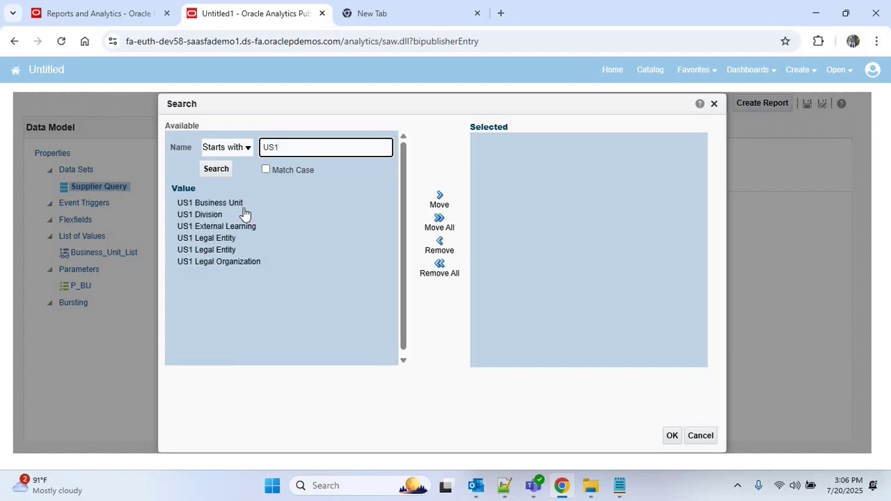
left_click(232, 205)
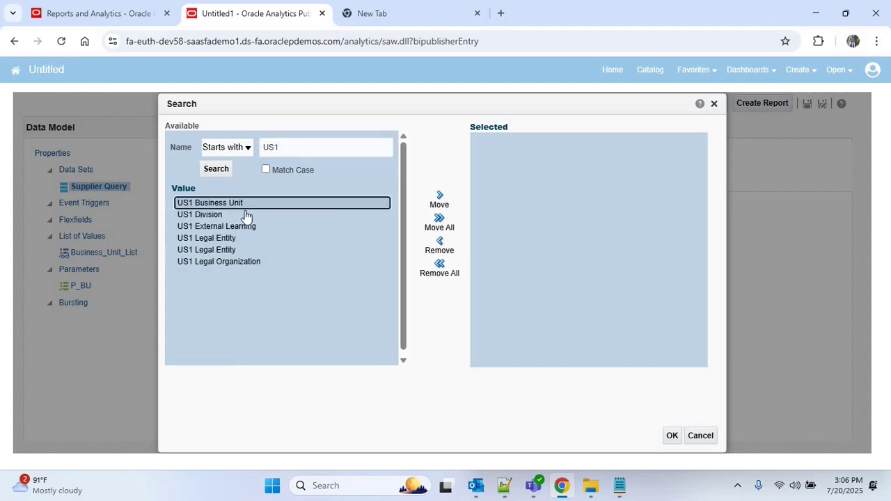
left_click(439, 199)
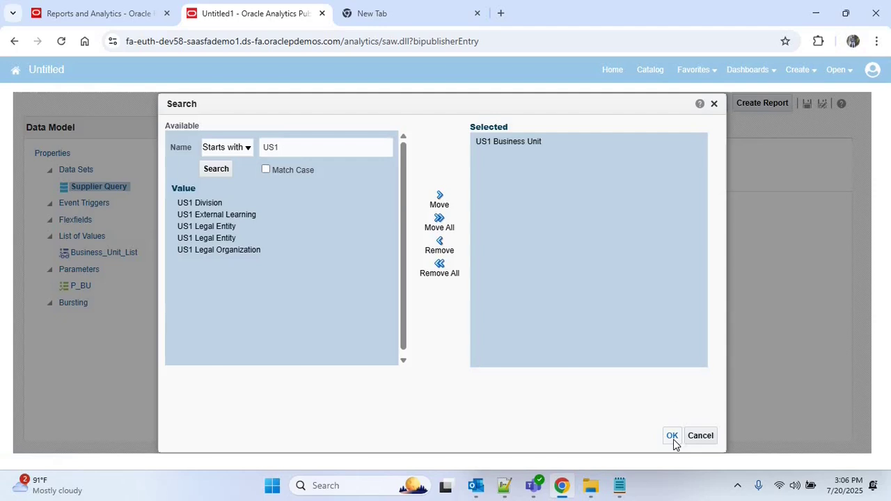
left_click(672, 436)
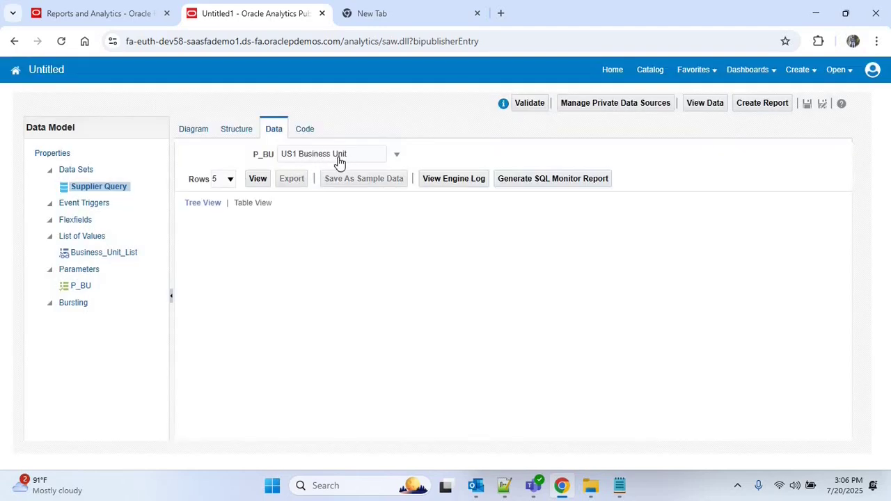
left_click(258, 179)
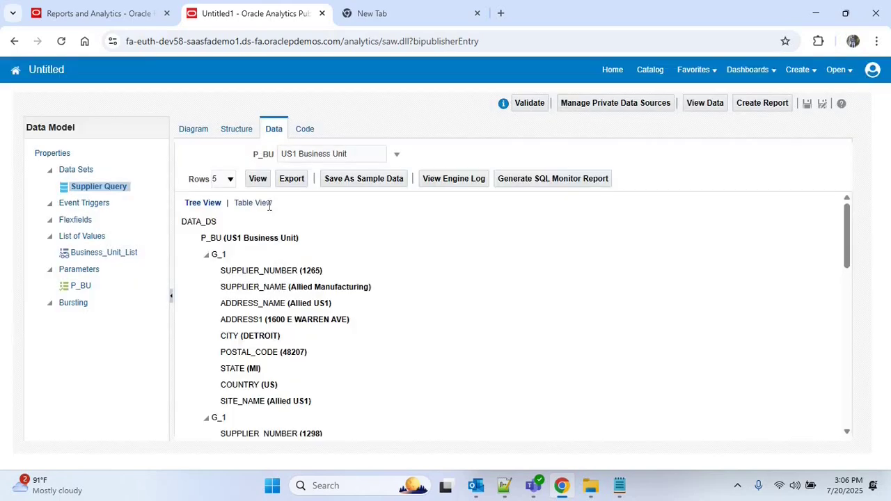
left_click(269, 203)
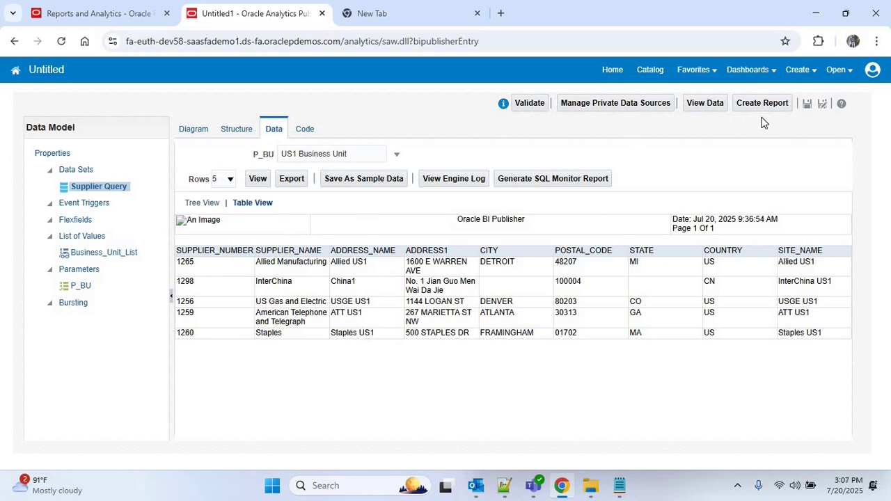
Step: Create a 'Supplier Details Report' folder under Shared Folders/Custom while saving the data model
left_click(808, 110)
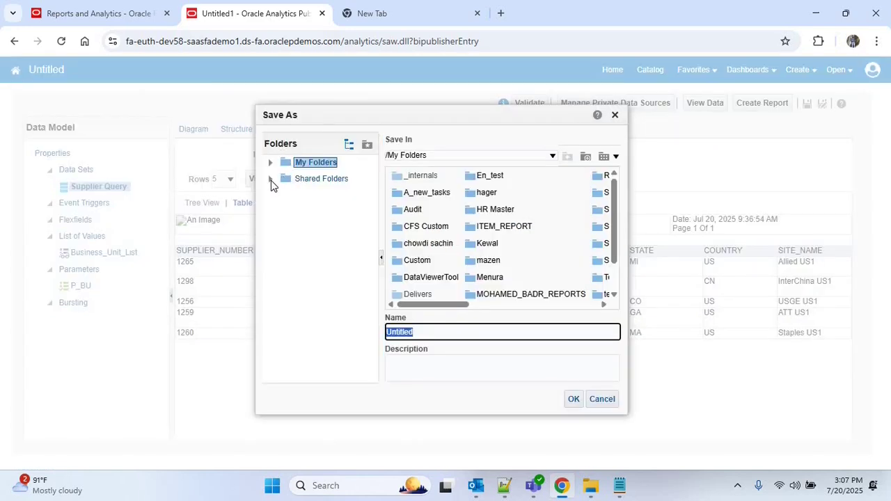
left_click(271, 179)
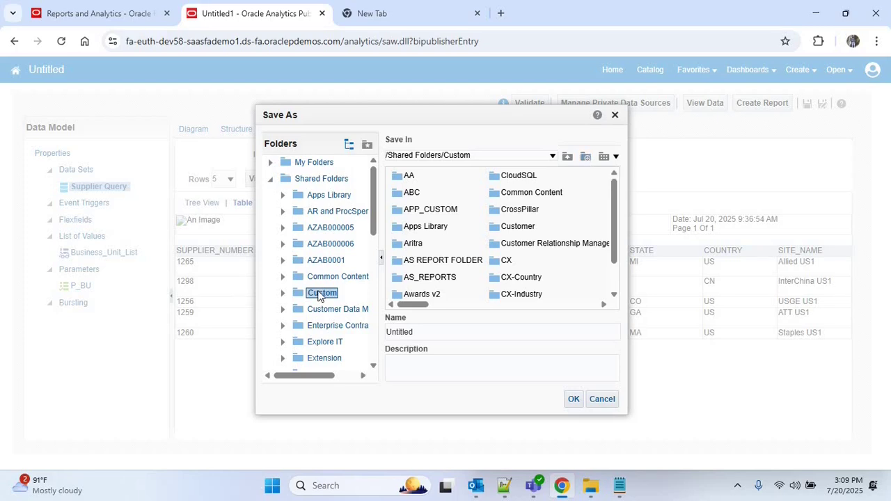
left_click(586, 158)
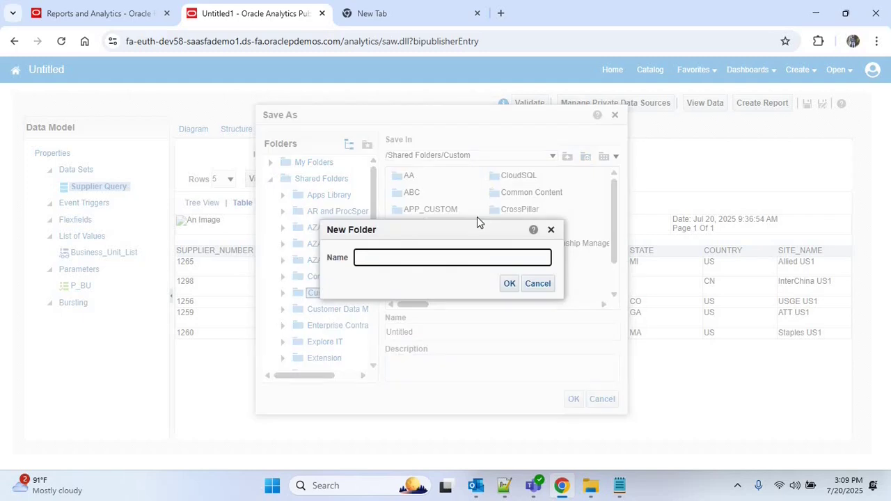
type("Supplier Details Report")
left_click(509, 283)
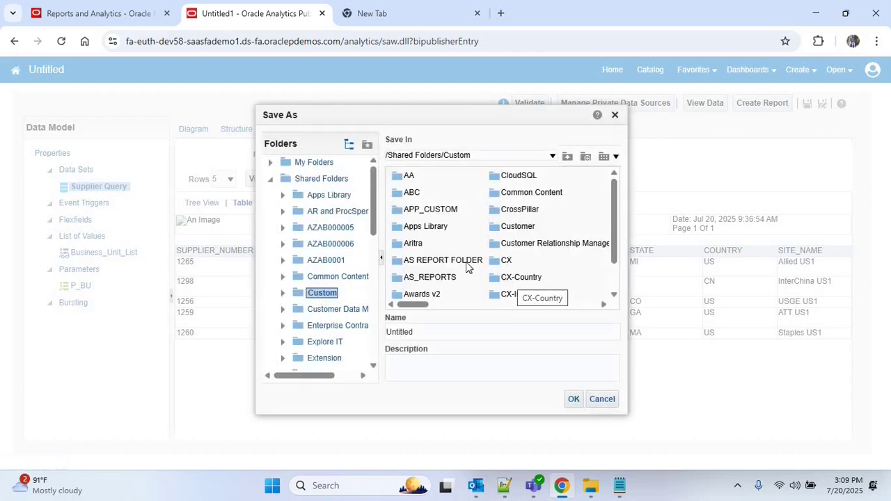
Step: Save the data model in that folder under the name Supplier_DM
left_click(433, 335)
double_click(434, 334)
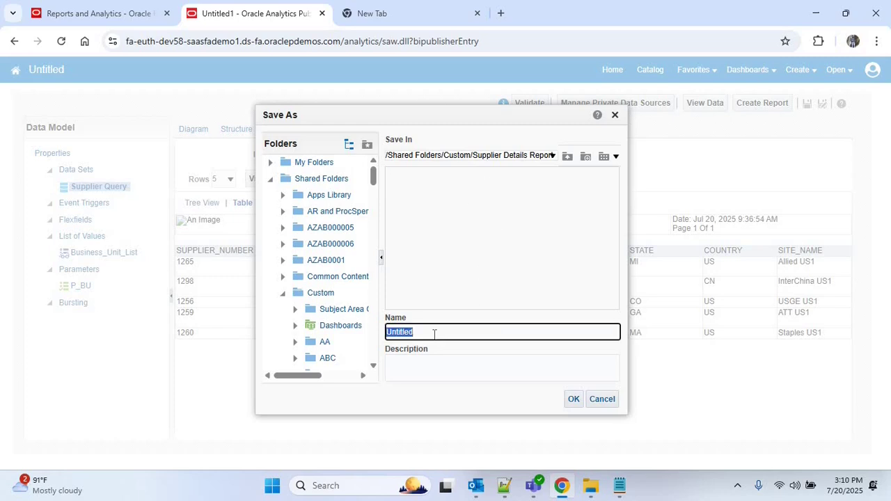
type("Supplier_DM")
left_click(573, 400)
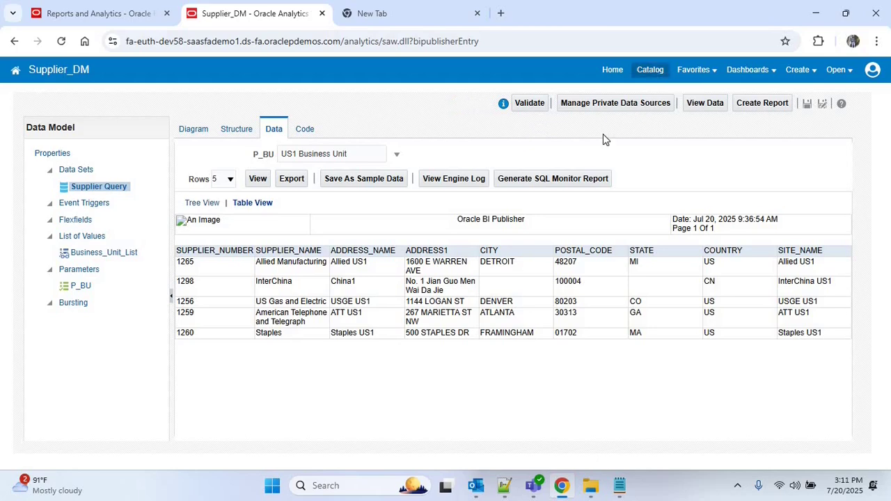
key("F5")
left_click(506, 146)
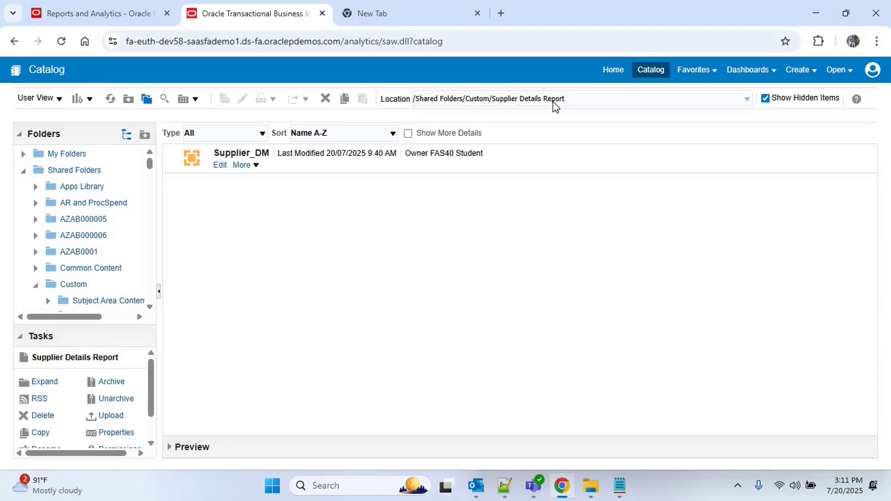
left_click(220, 165)
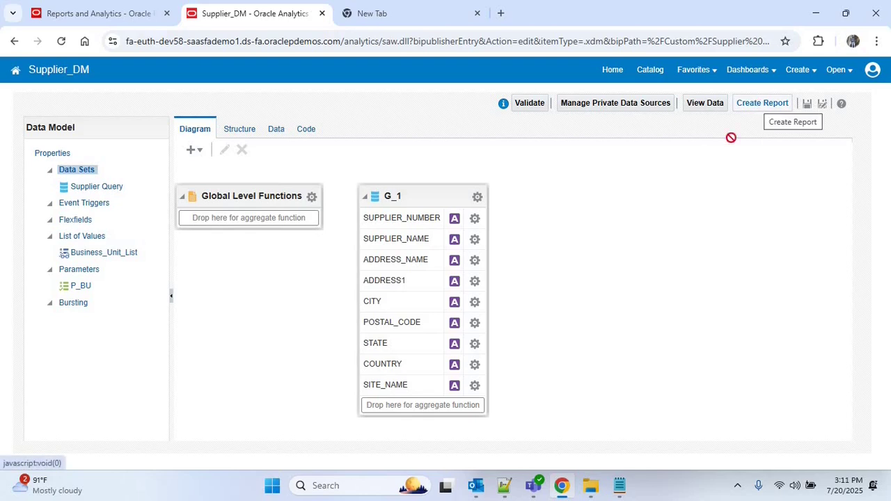
Step: Preview Supplier_DM's supplier rows with P_BU set to All and save them as sample data
left_click(278, 130)
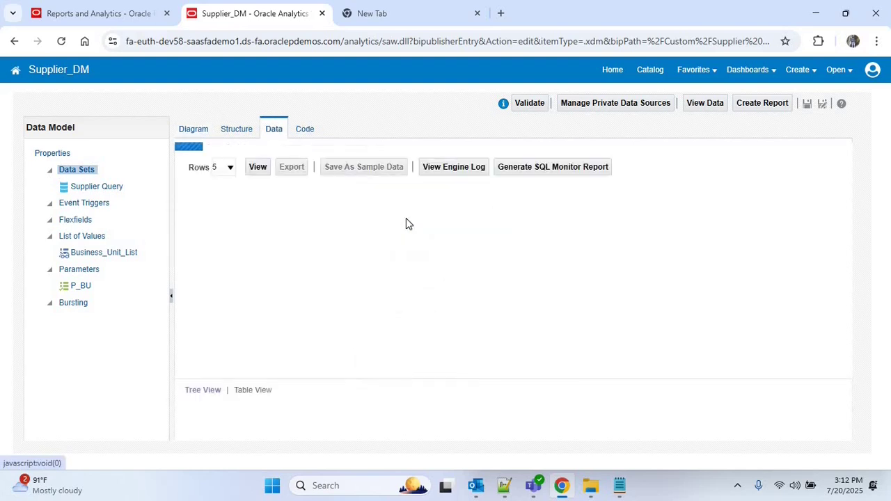
left_click(258, 179)
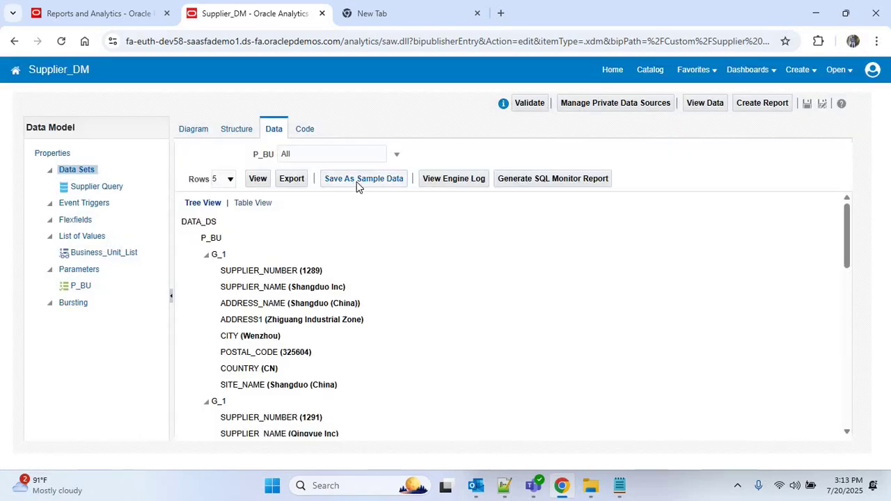
left_click(359, 183)
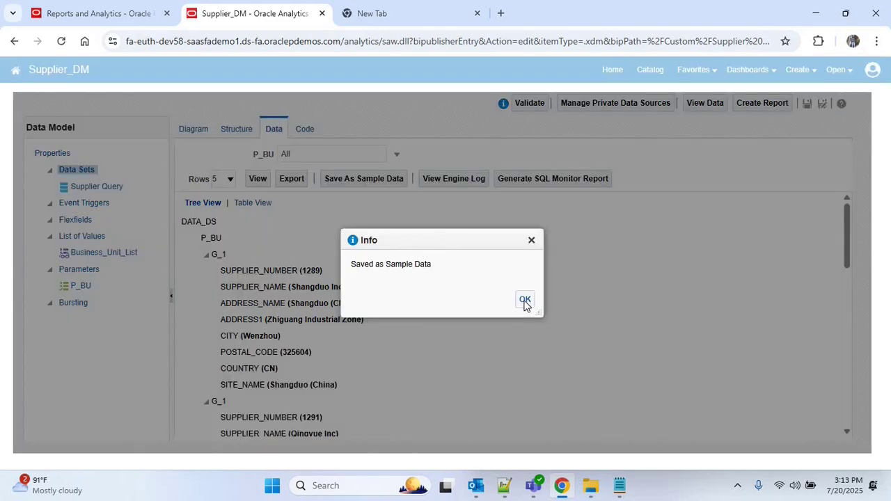
left_click(525, 300)
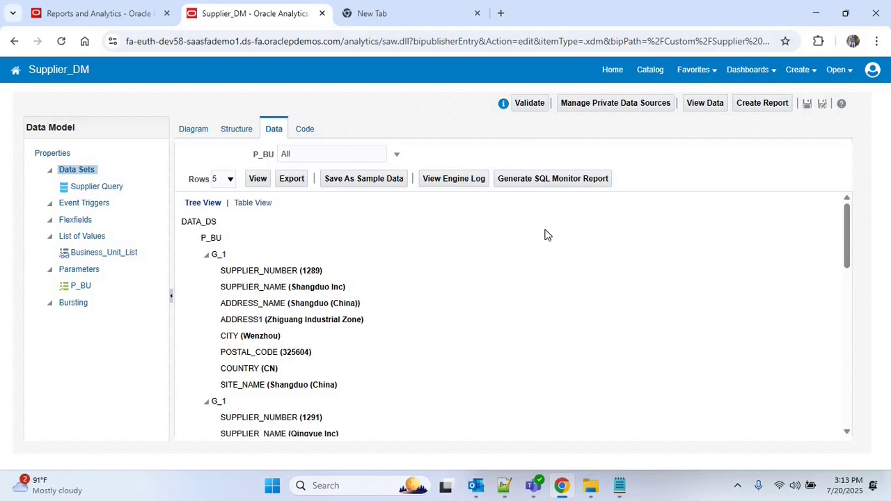
Step: Build a Supplier_DM table report with supplier number, country, site, state and city columns
left_click(760, 105)
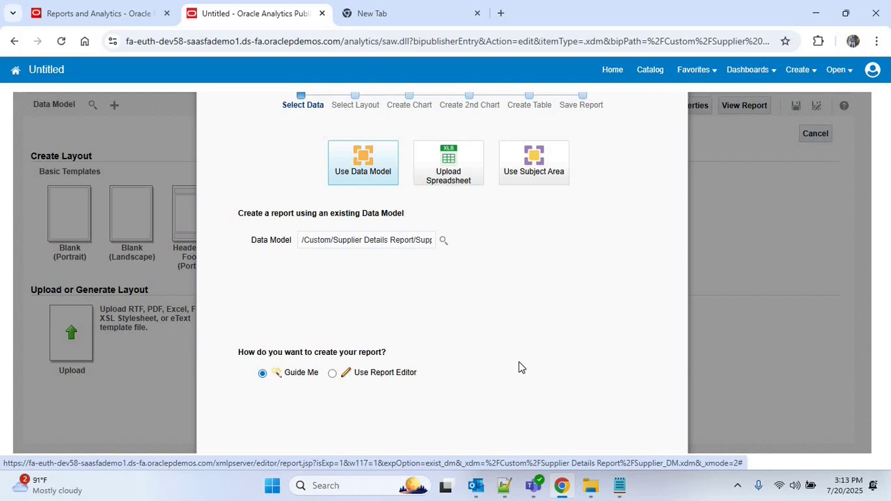
key("ctrl+minus")
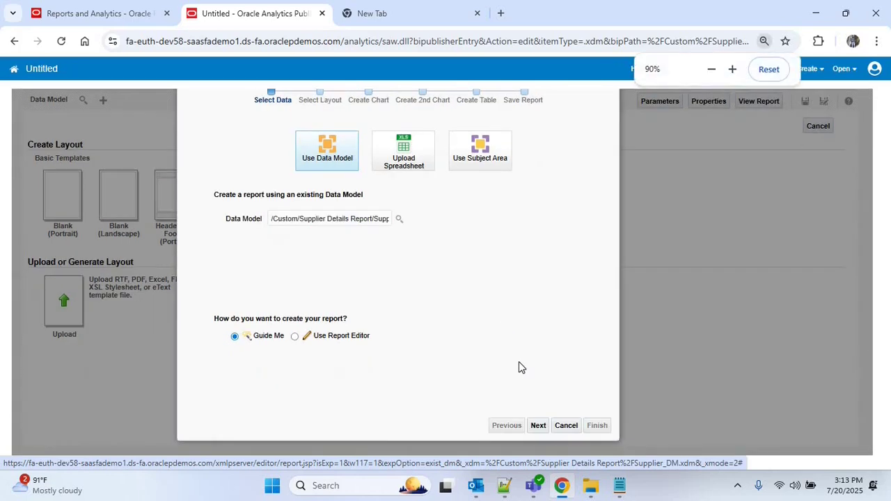
left_click(538, 425)
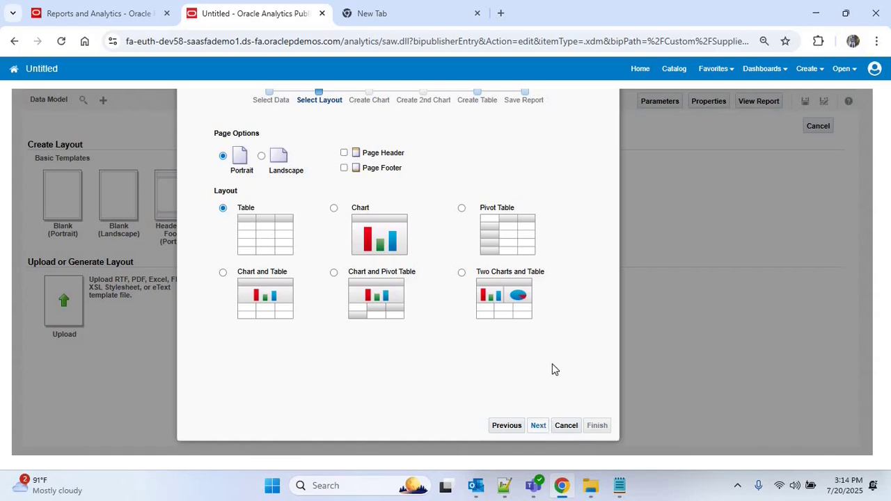
key("Return")
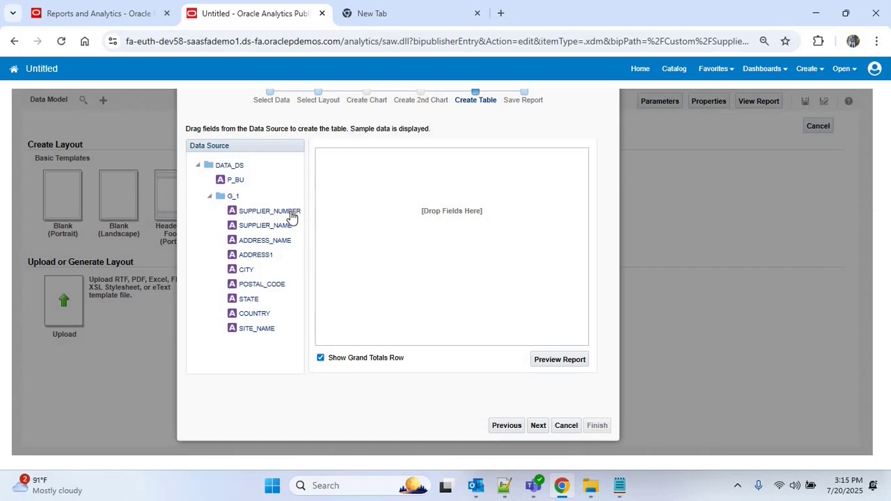
left_click_drag(263, 217, 313, 192)
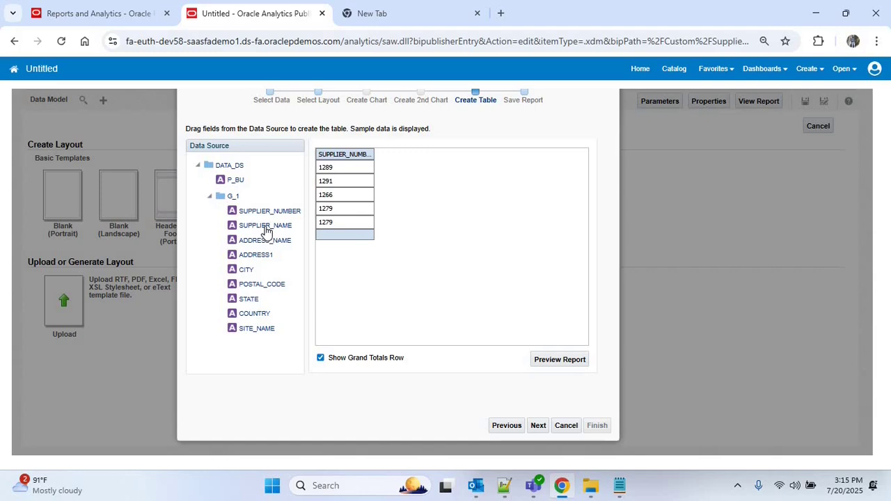
left_click_drag(263, 226, 246, 268)
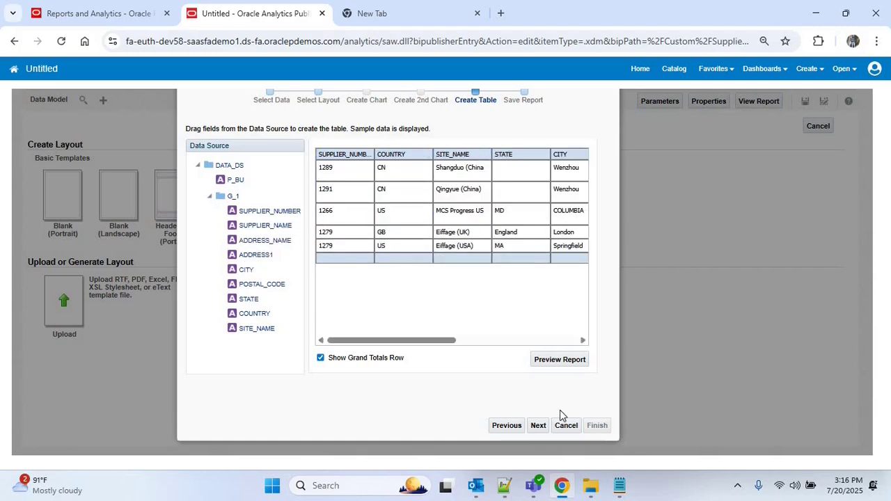
left_click(539, 427)
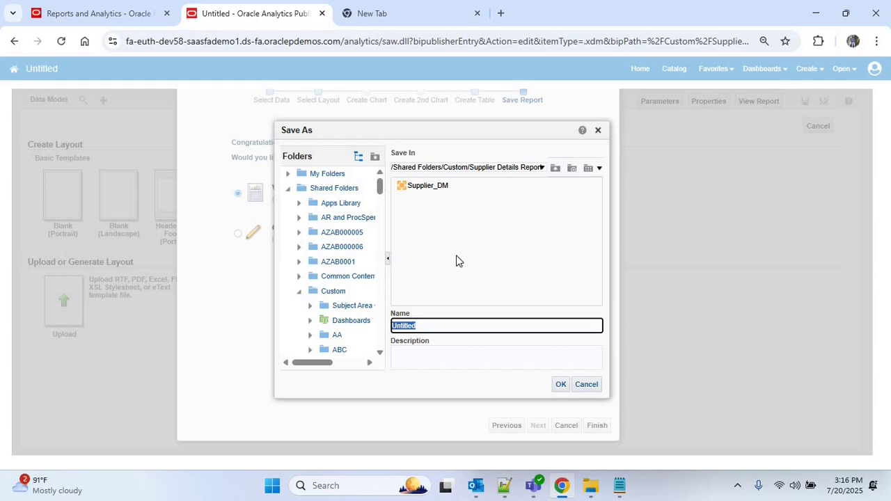
Step: Save the report as Supplier_Report in Supplier Details Report and view its 22-page PDF output
type("Supplier_Rpeort")
key("BackSpace")
key("BackSpace")
key("BackSpace")
key("BackSpace")
key("BackSpace")
type("eport")
left_click(560, 384)
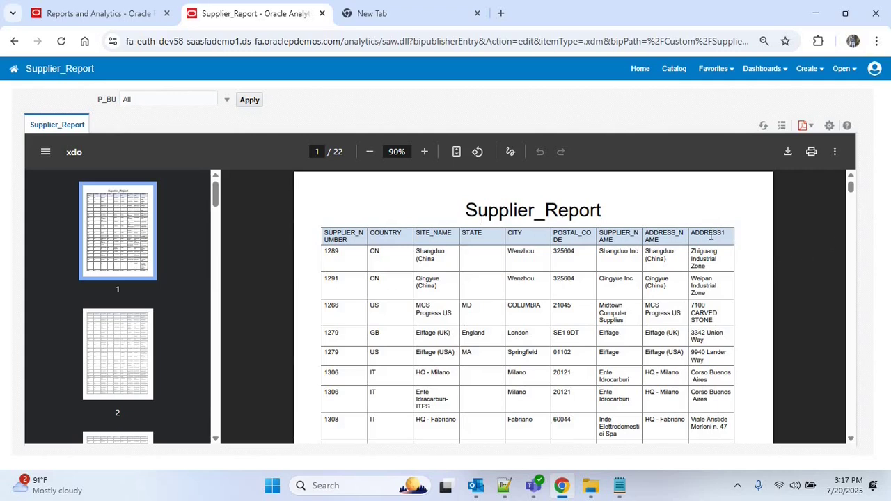
mouse_move(850, 185)
left_mouse_down()
mouse_move(849, 218)
mouse_move(850, 182)
left_mouse_up()
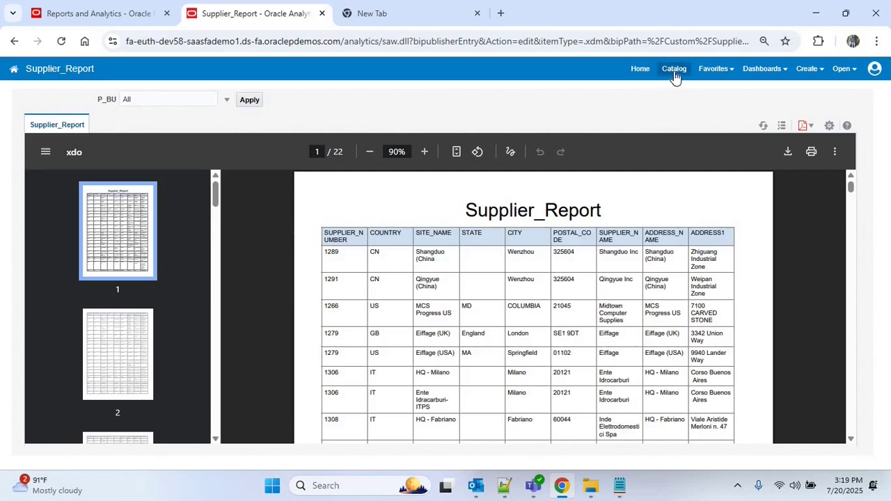
Step: Open Supplier_Report from the Catalog for editing and list its layouts in detail
left_click(674, 69)
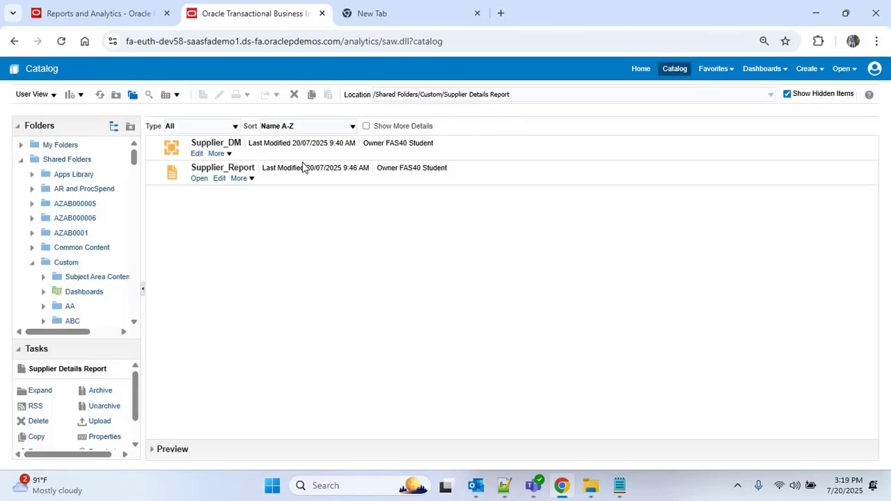
left_click(219, 179)
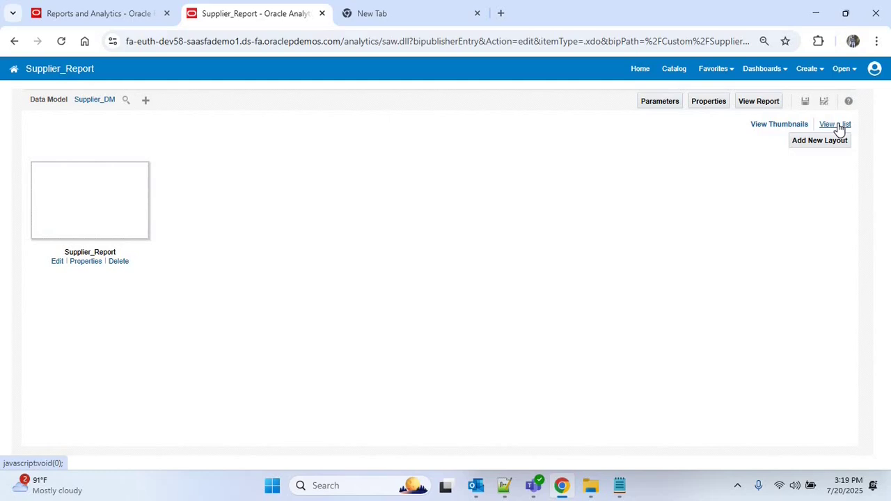
left_click(837, 125)
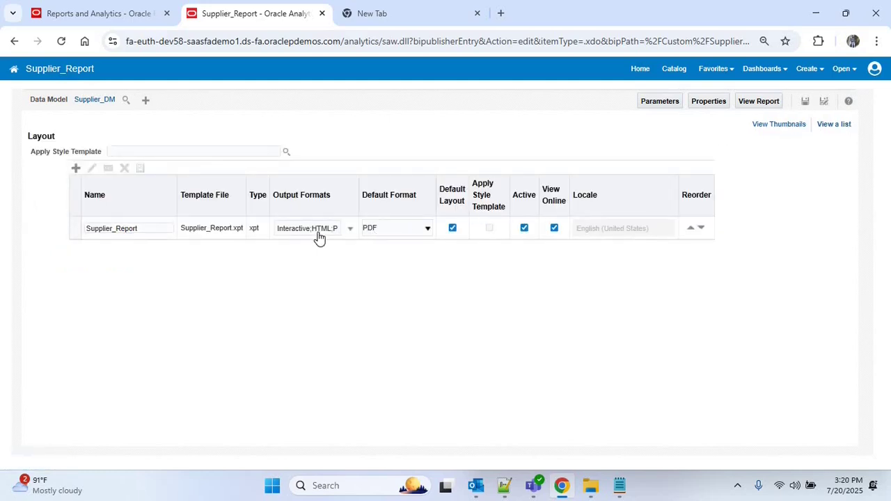
Step: Review the layout's RTF and Excel (*.xlsx) output formats, keeping PDF as default
left_click(318, 235)
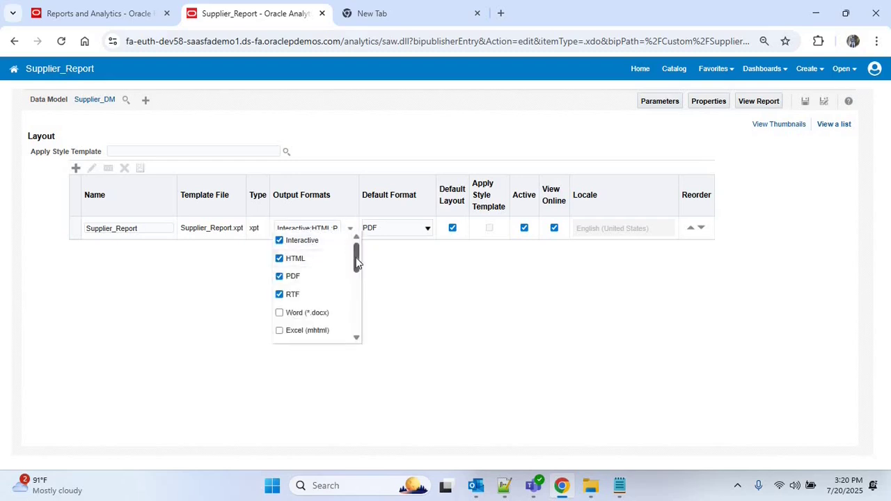
left_click_drag(359, 261, 359, 273)
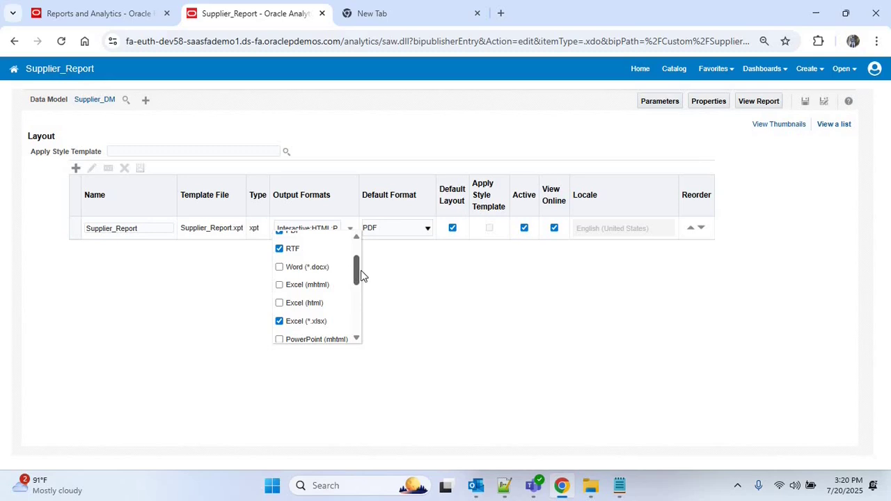
left_click(417, 278)
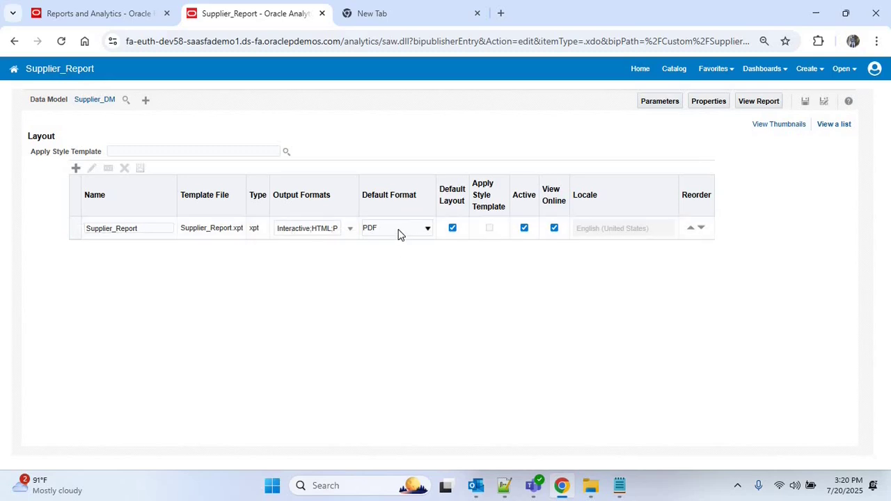
left_click(406, 229)
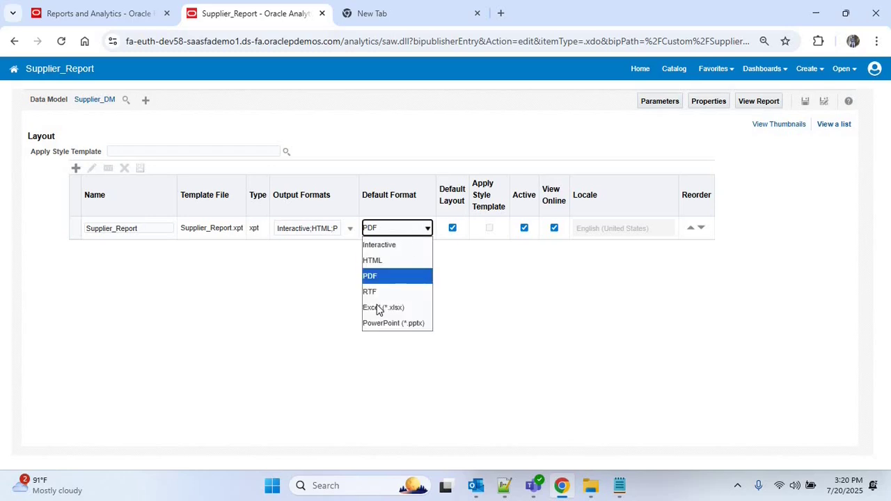
left_click(474, 311)
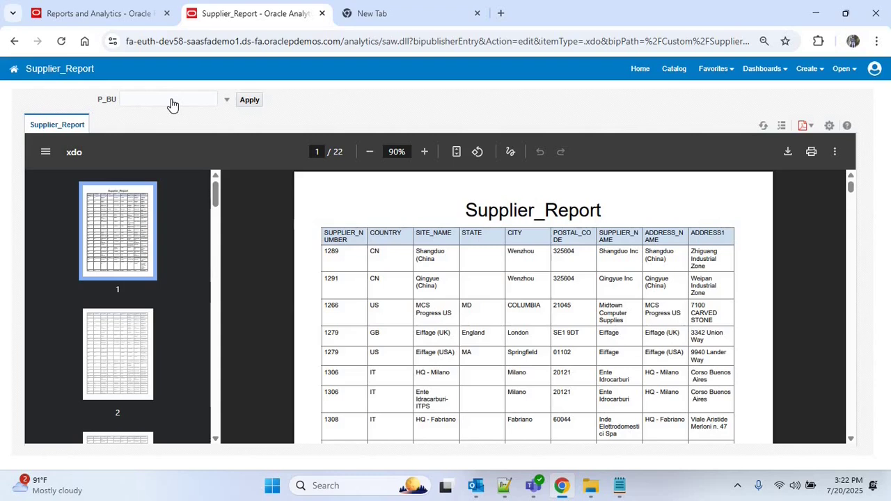
Step: Run Supplier_Report with P_BU set to France Business Unit and browse the one-page PDF
left_click(173, 102)
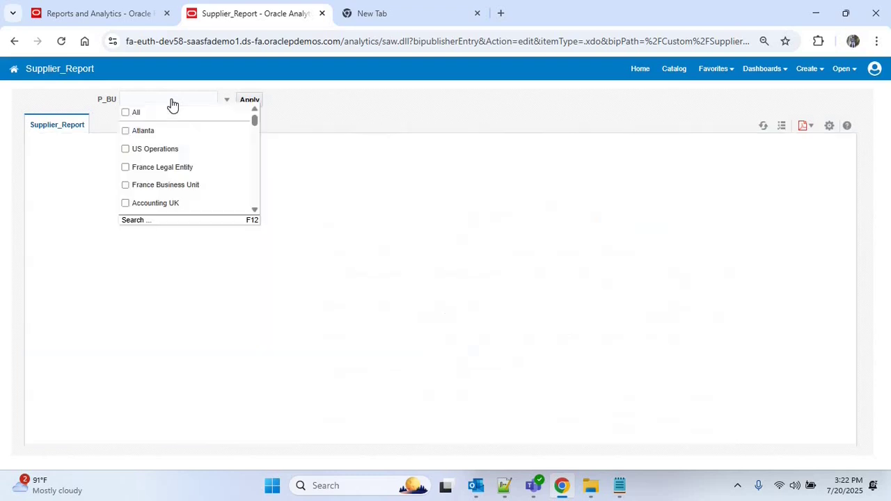
left_click(176, 187)
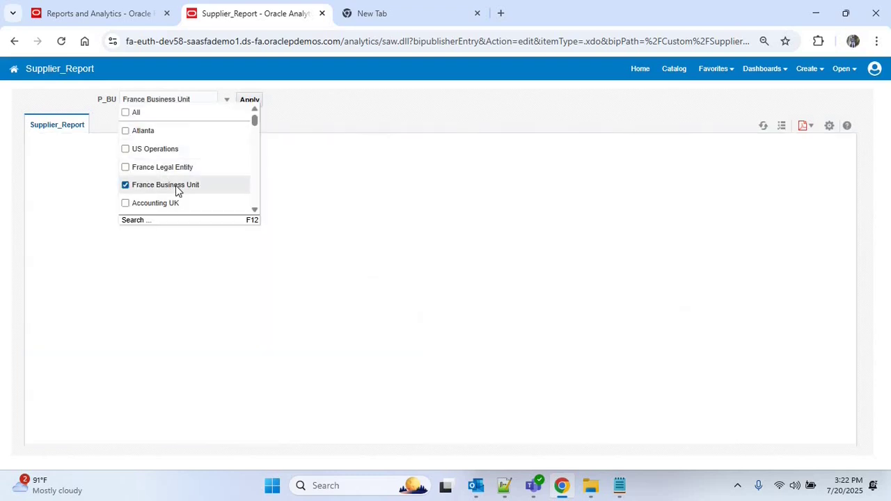
left_click(253, 102)
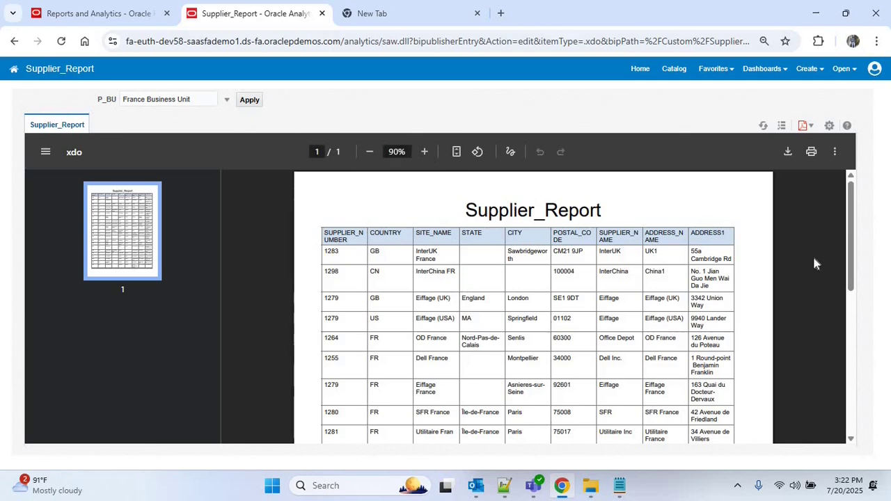
left_click_drag(848, 248, 852, 426)
left_click(853, 224)
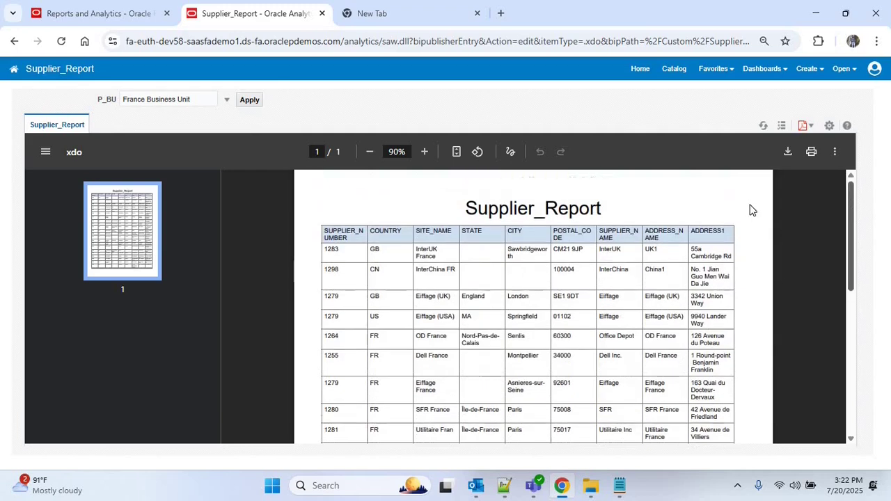